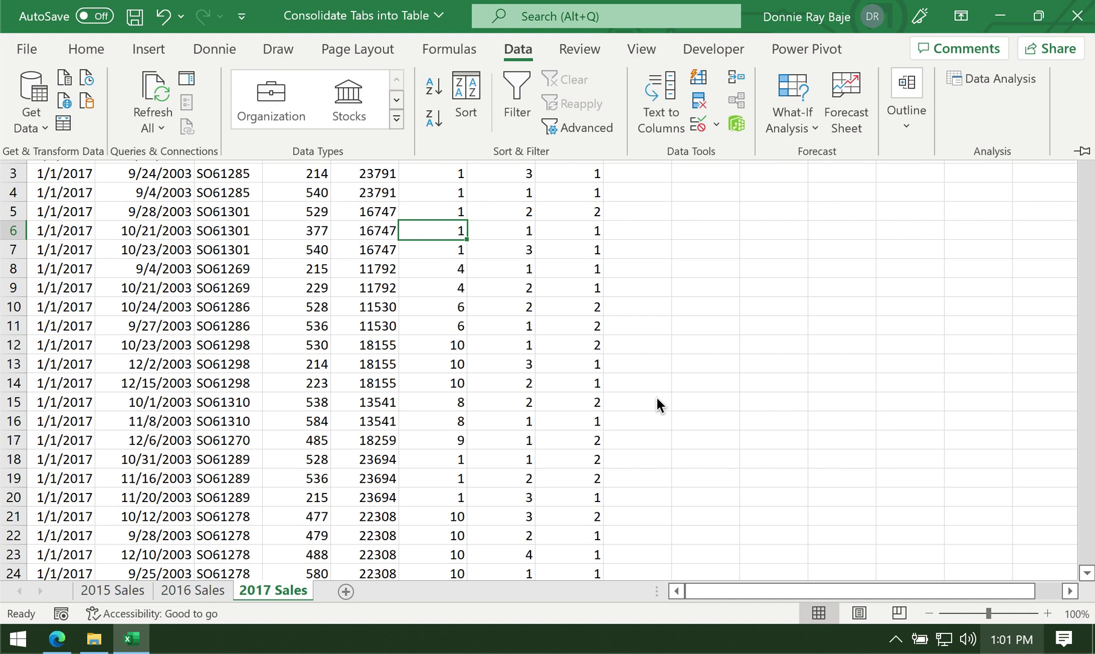
Look through the 2015, 2016 and 2017 Sales sheets in turn
click(591, 357)
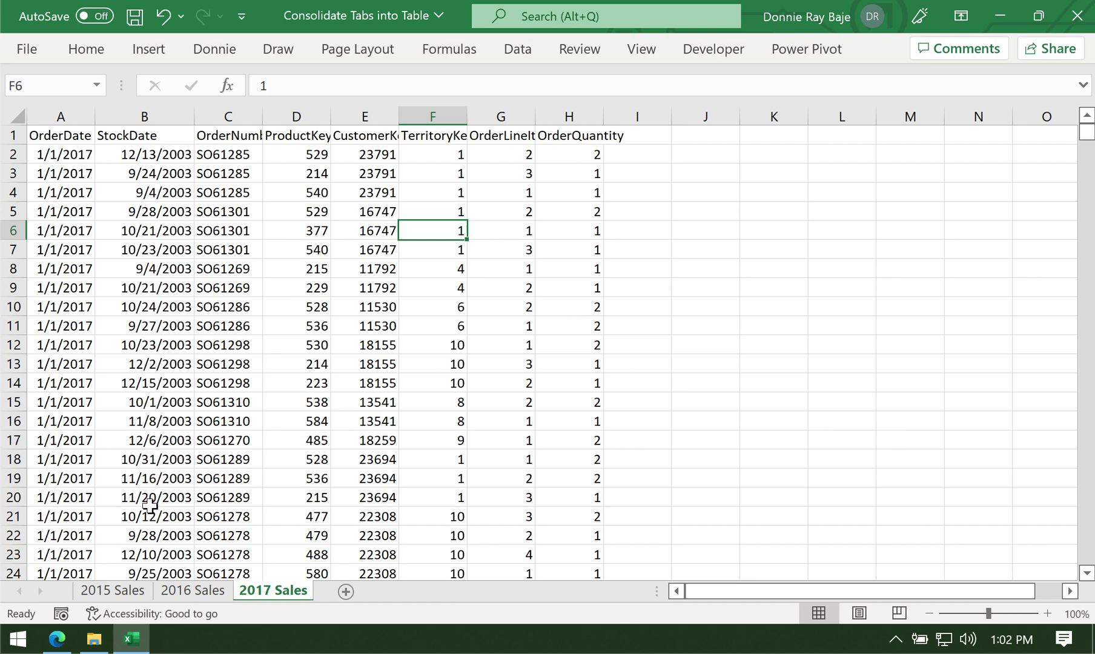
click(115, 590)
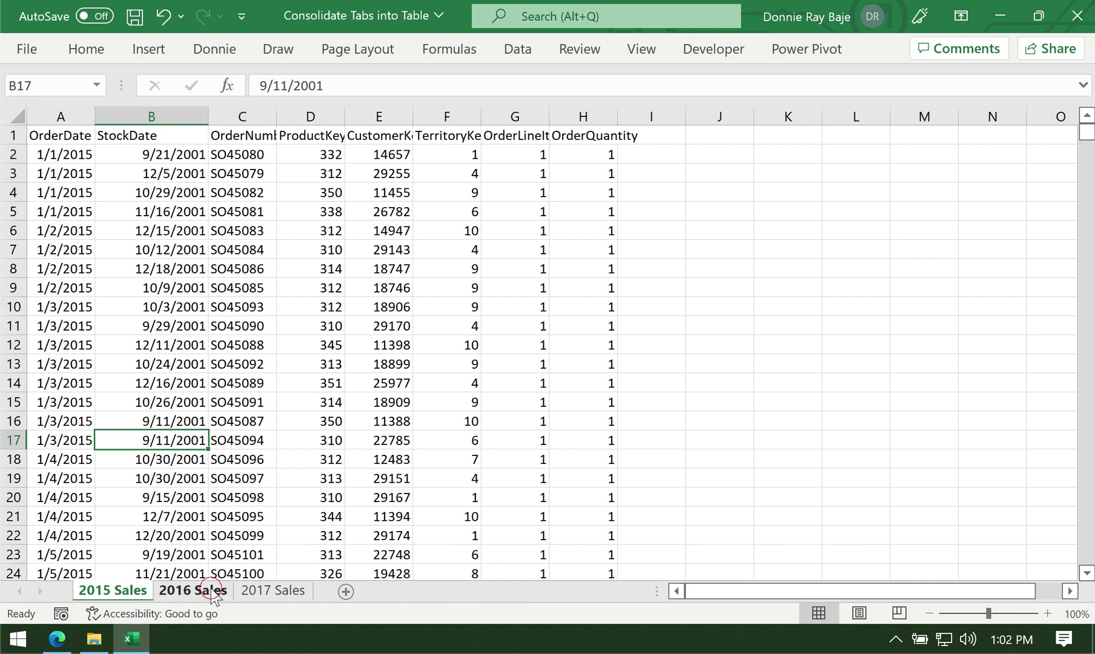
click(212, 591)
click(282, 592)
click(193, 591)
click(134, 591)
click(282, 596)
Add a new blank Sheet1 after the 2017 Sales sheet and select it
click(347, 592)
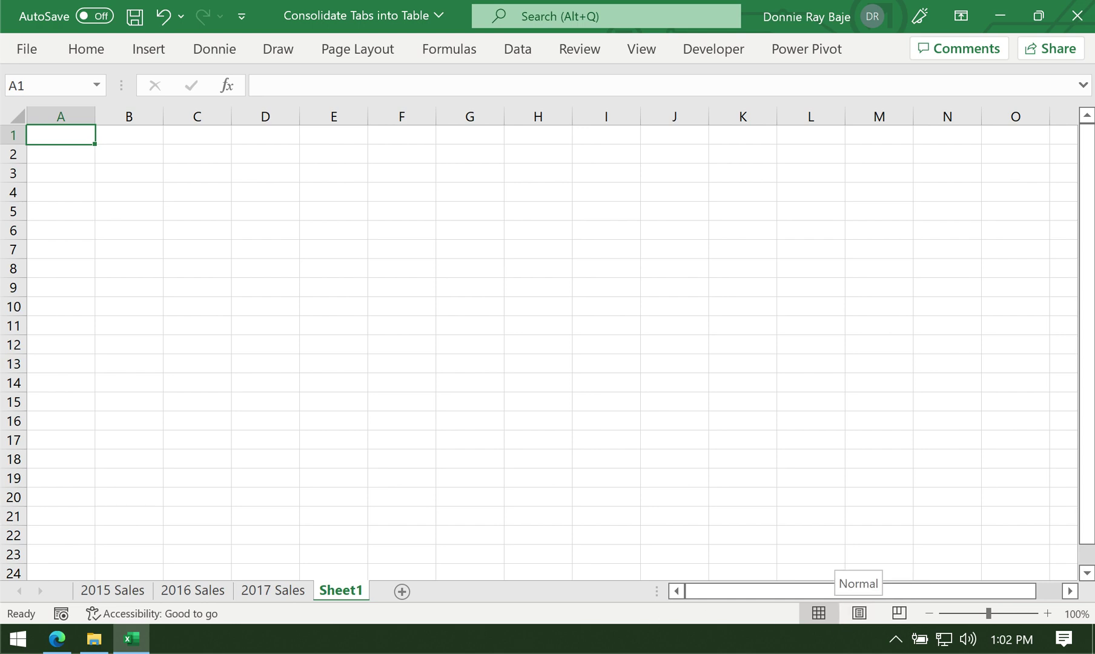
click(296, 597)
click(169, 596)
click(130, 592)
click(195, 596)
click(265, 595)
click(351, 599)
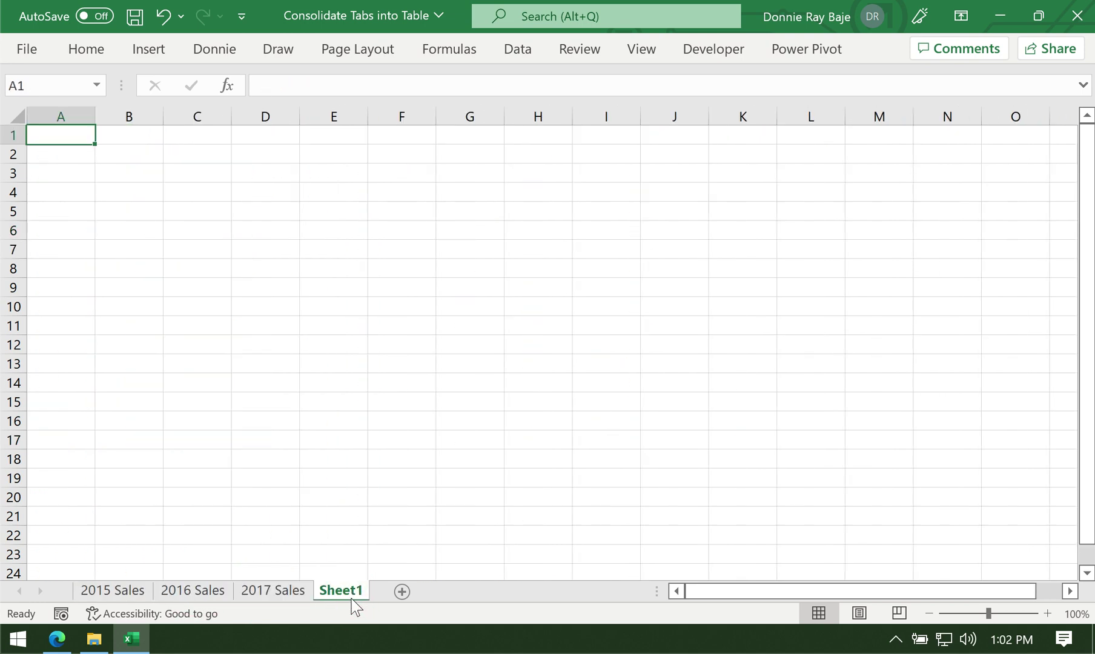
Convert the 2015 Sales range A1:H2631 into a table with headers using Ctrl+T
click(120, 592)
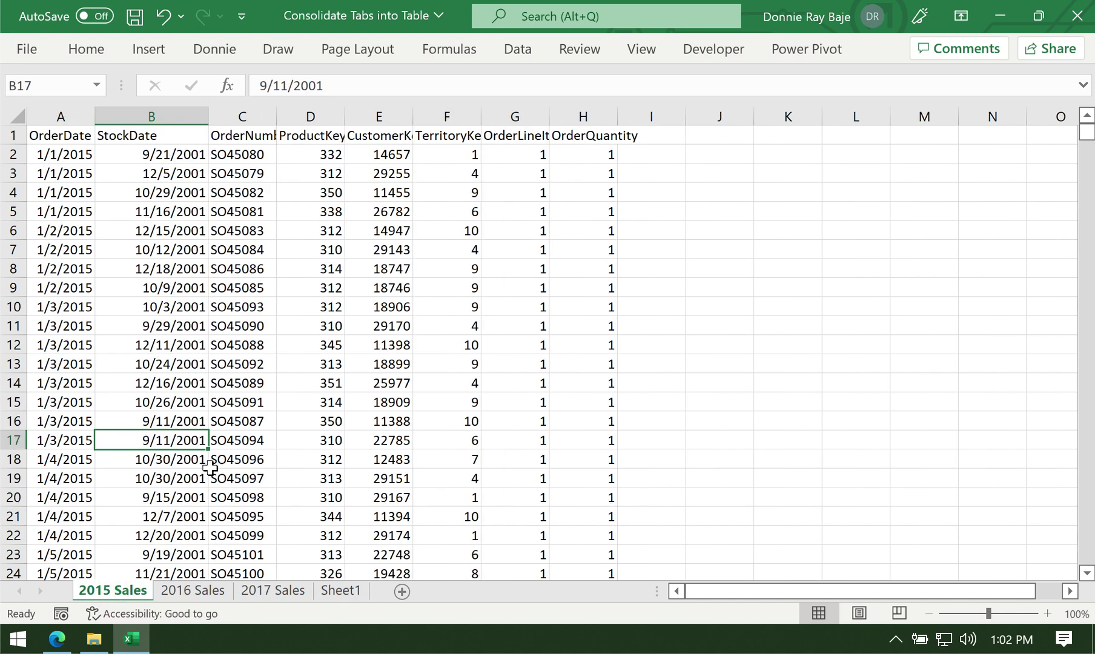
click(306, 327)
click(193, 590)
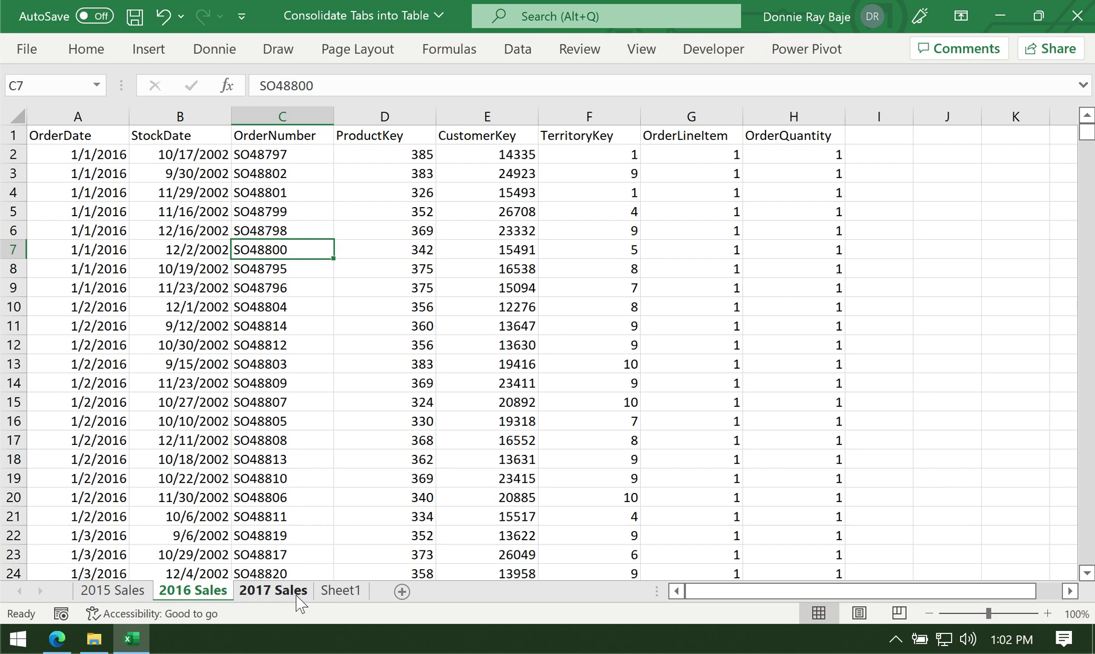
click(297, 595)
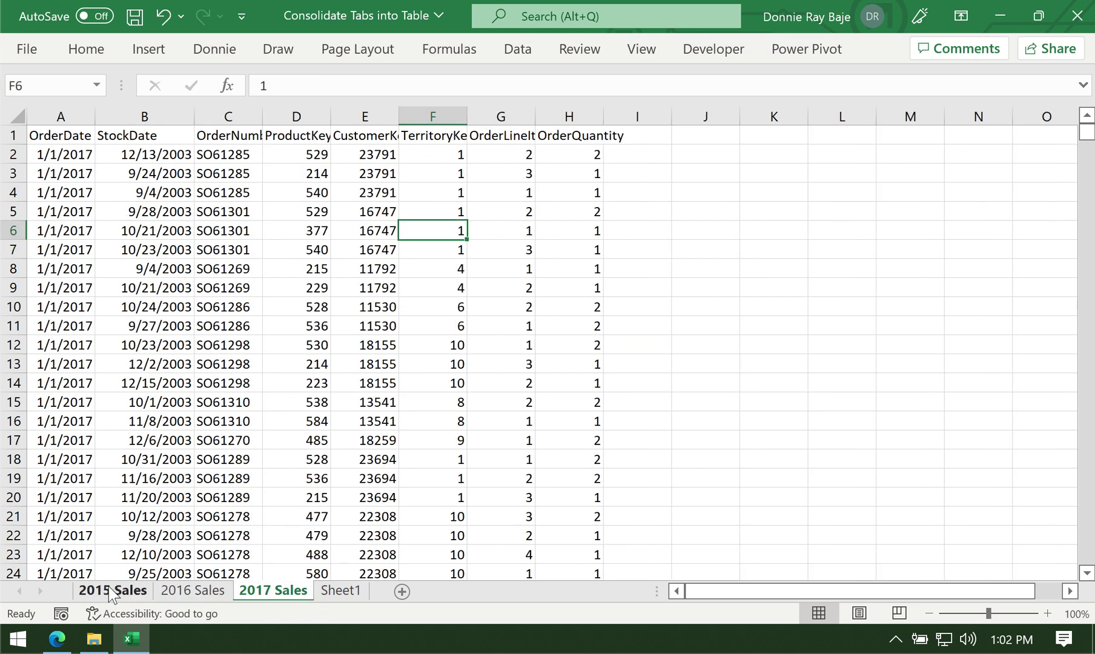
click(112, 591)
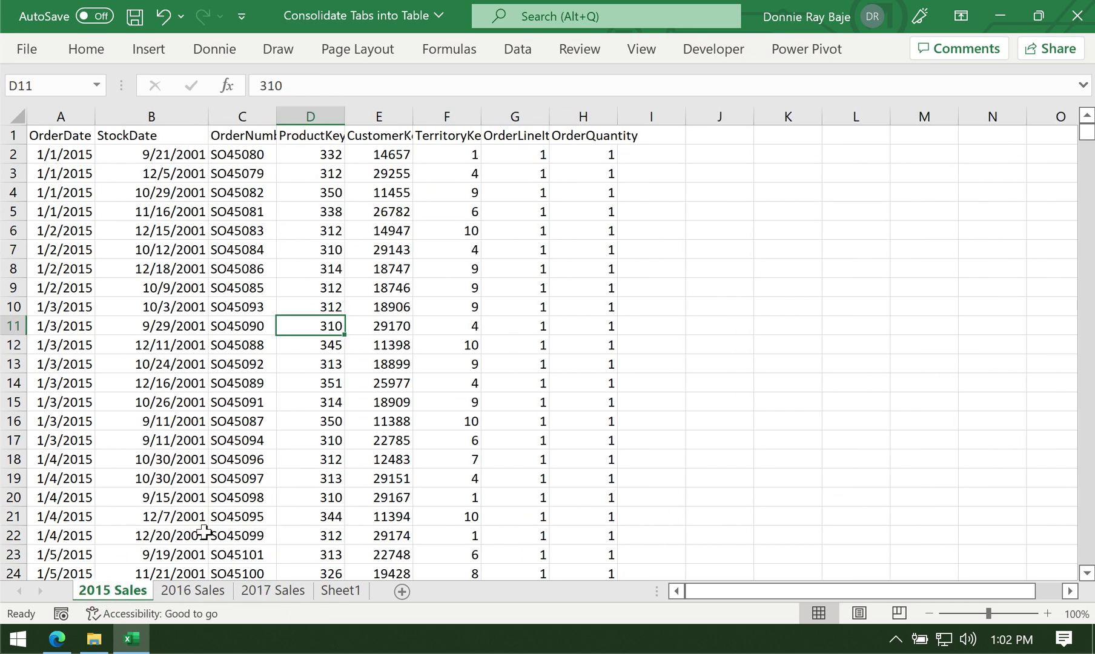
click(228, 401)
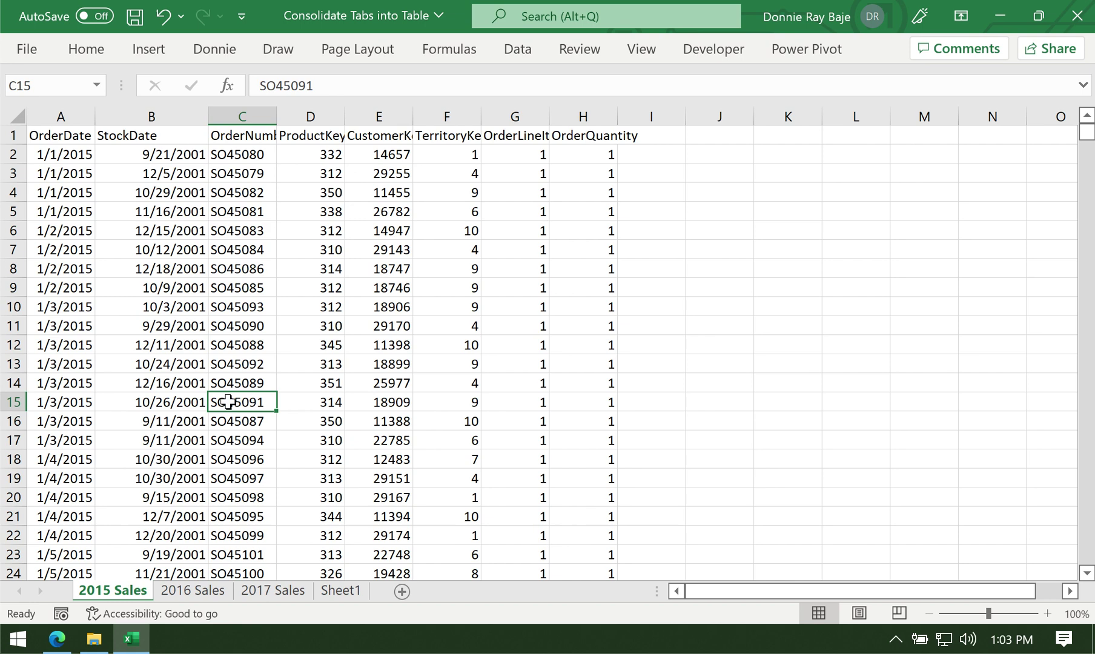
key(ctrl+t)
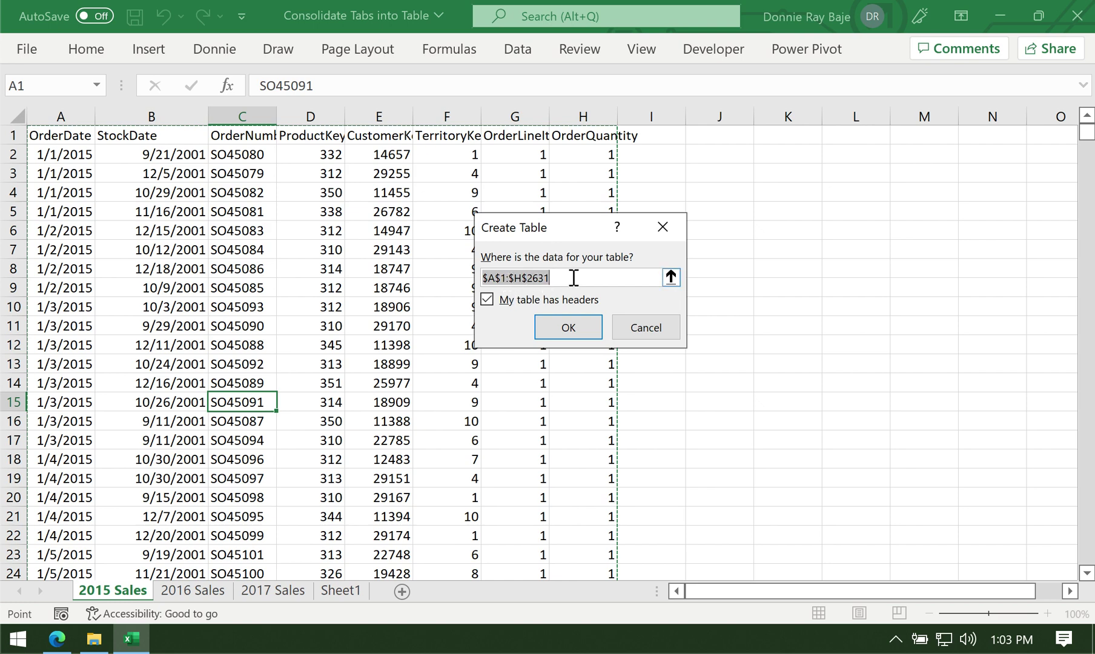
click(573, 277)
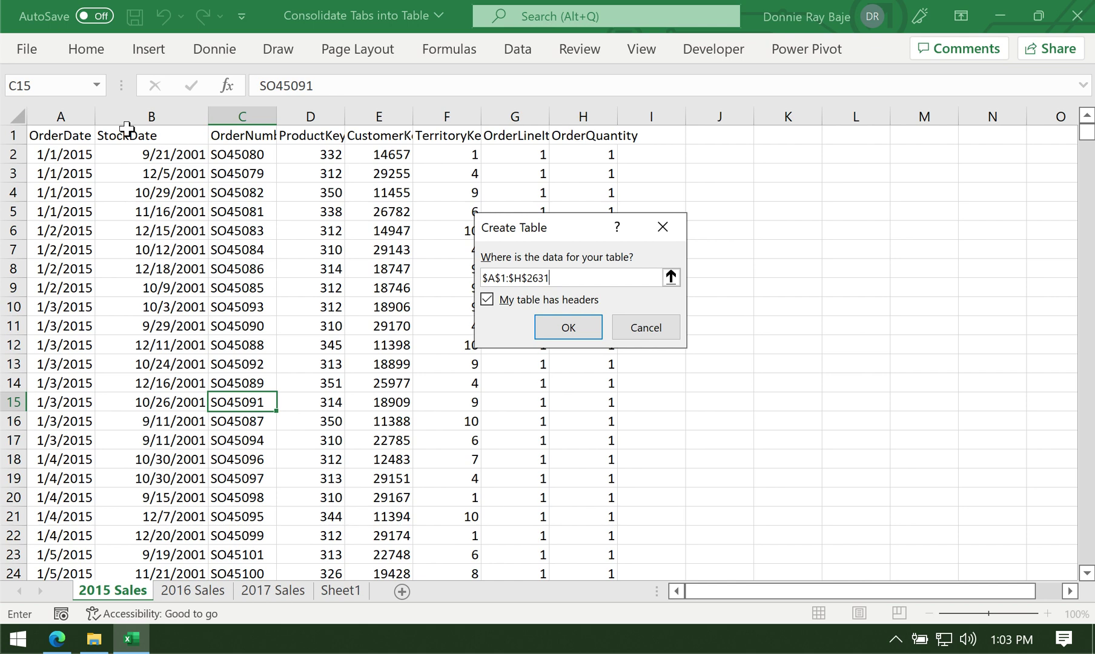
click(583, 333)
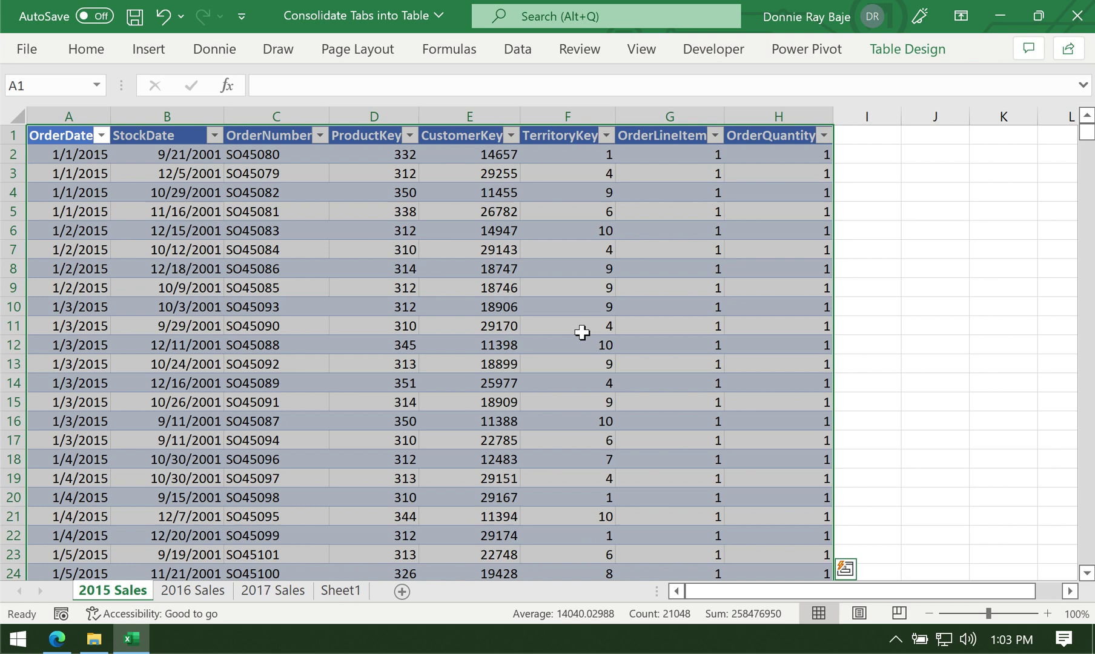
Convert the 2016 Sales data into a table with headers using Ctrl+T
click(182, 591)
click(258, 365)
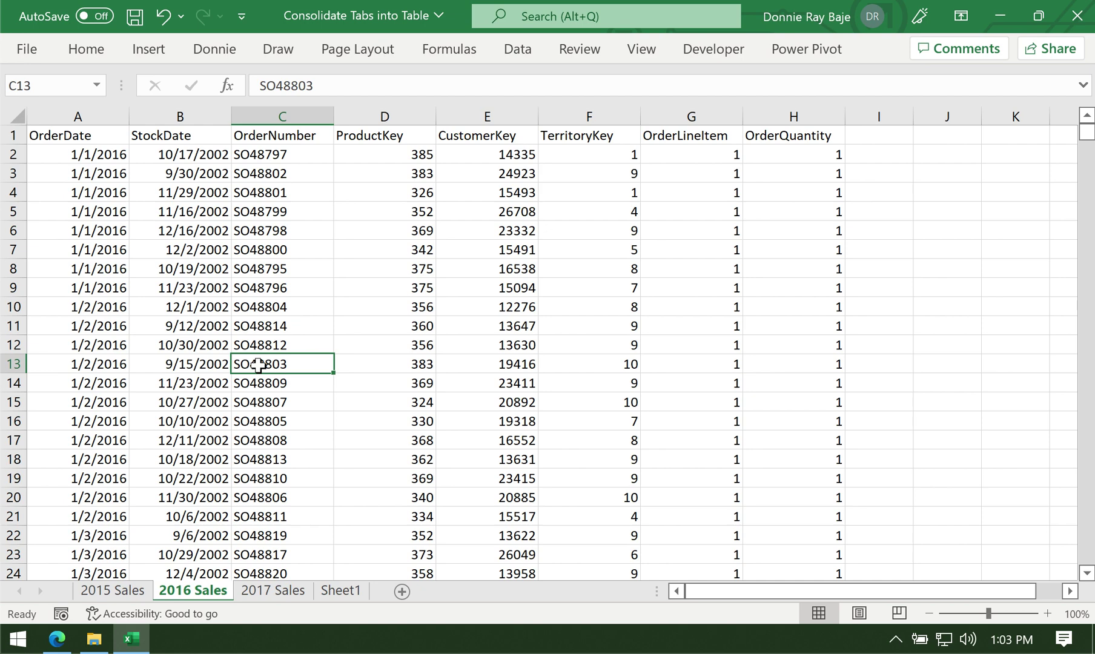
key(ctrl+t)
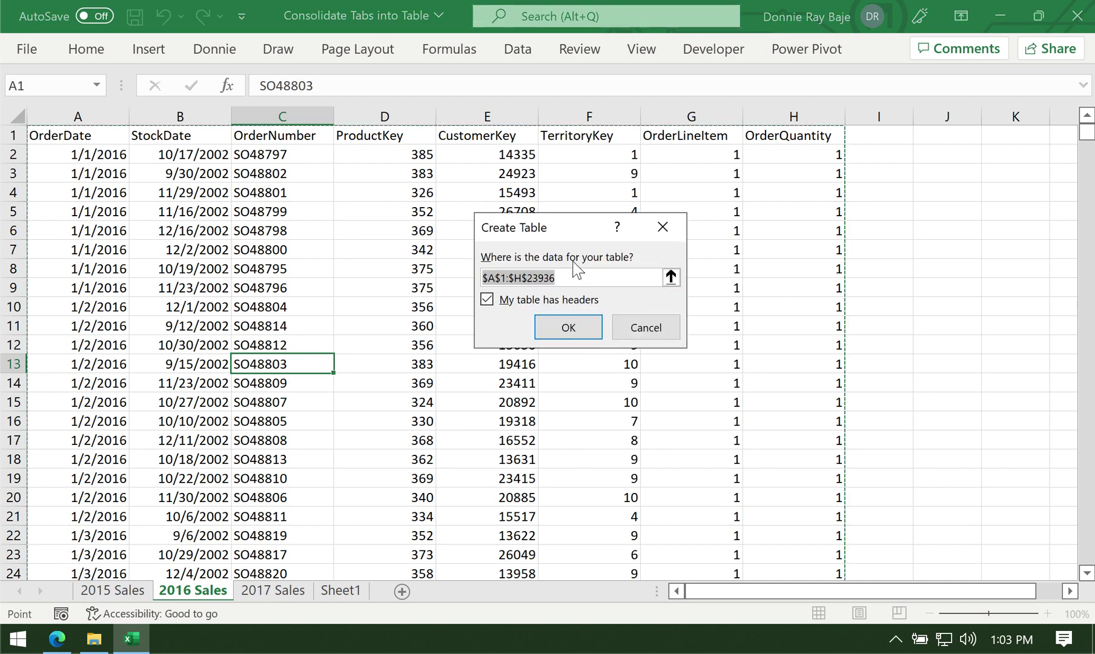
drag(563, 228, 580, 195)
click(588, 299)
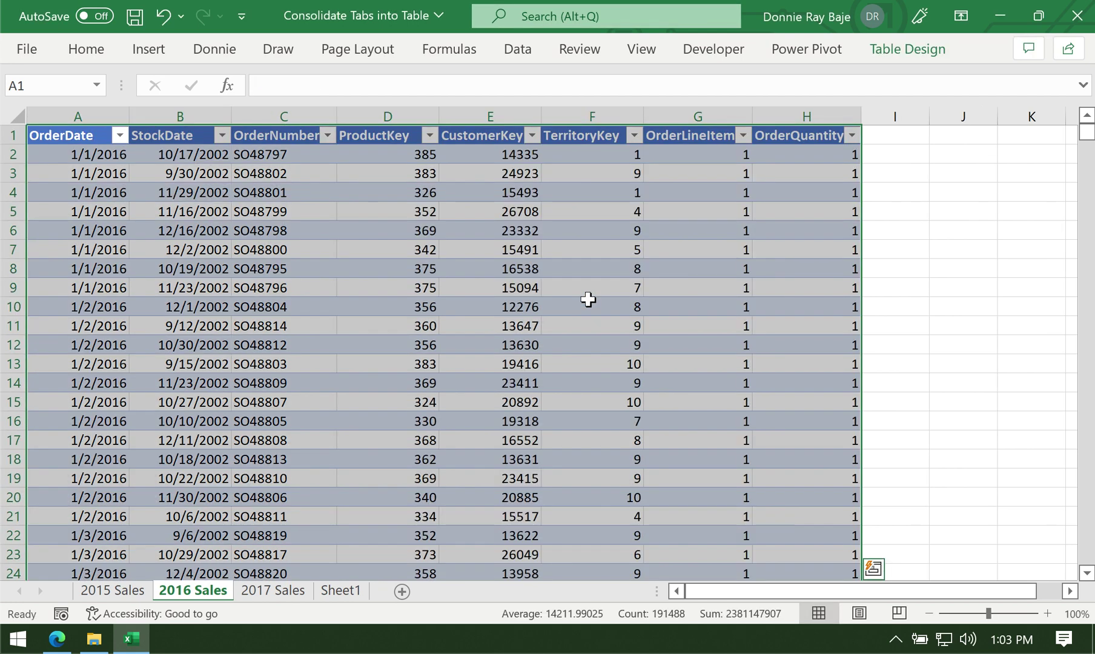
click(588, 299)
Convert the 2017 Sales data (A1:H29482) into a table via Insert > Table
click(273, 590)
click(141, 198)
click(155, 54)
click(27, 103)
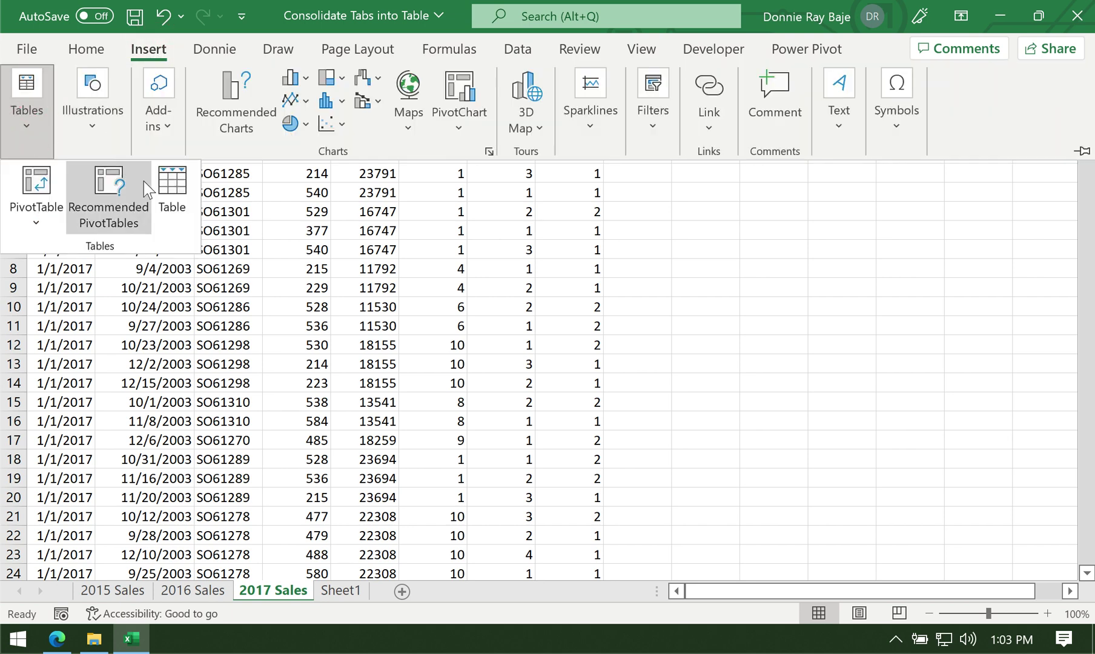
click(172, 207)
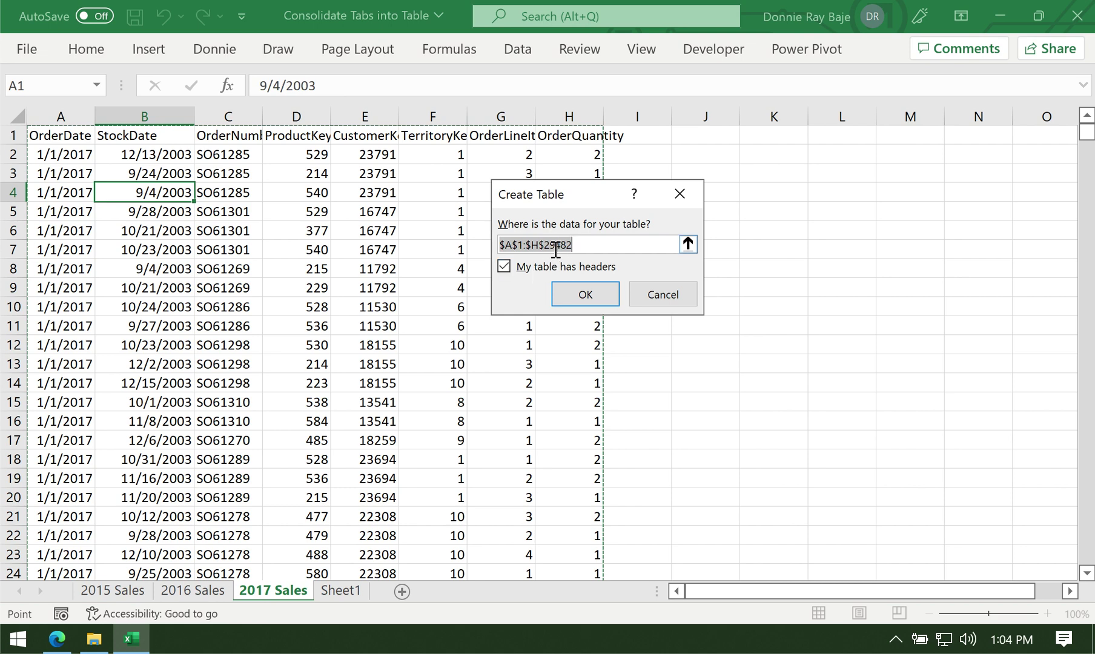
click(600, 297)
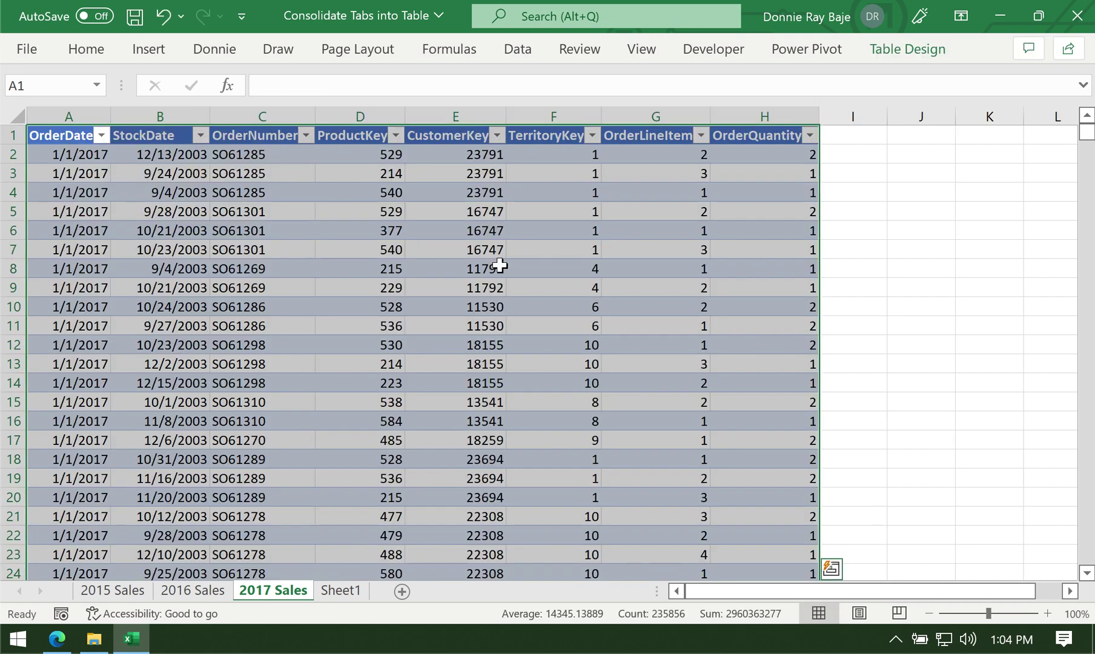
click(494, 266)
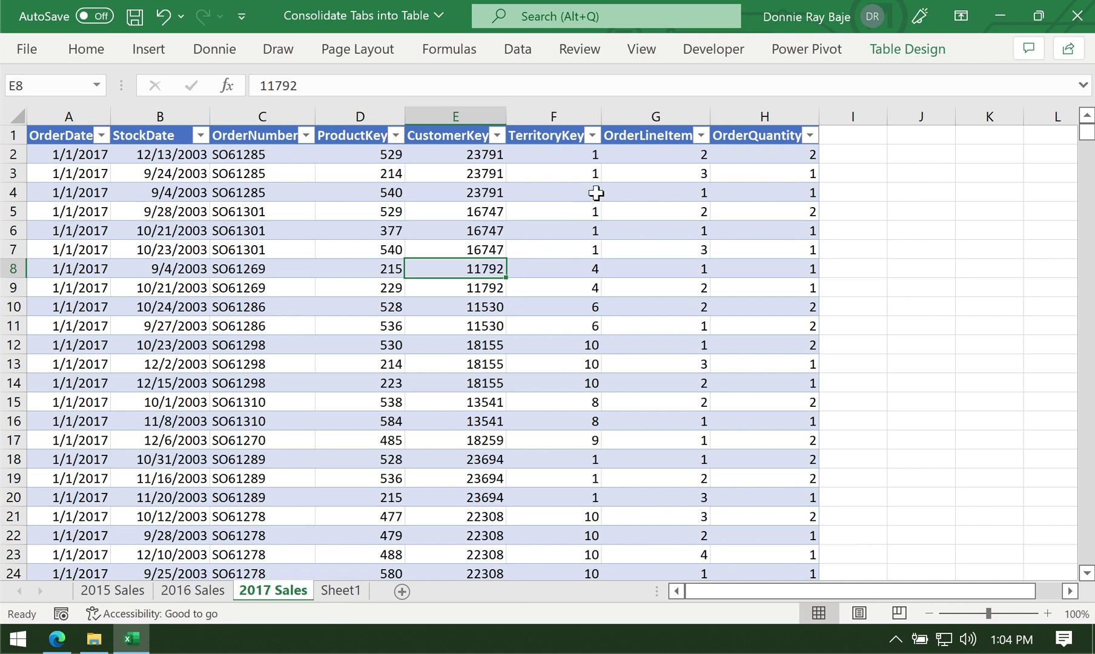
Check the OrderLineItem row count on each yearly sheet, then return to Sheet1
click(650, 122)
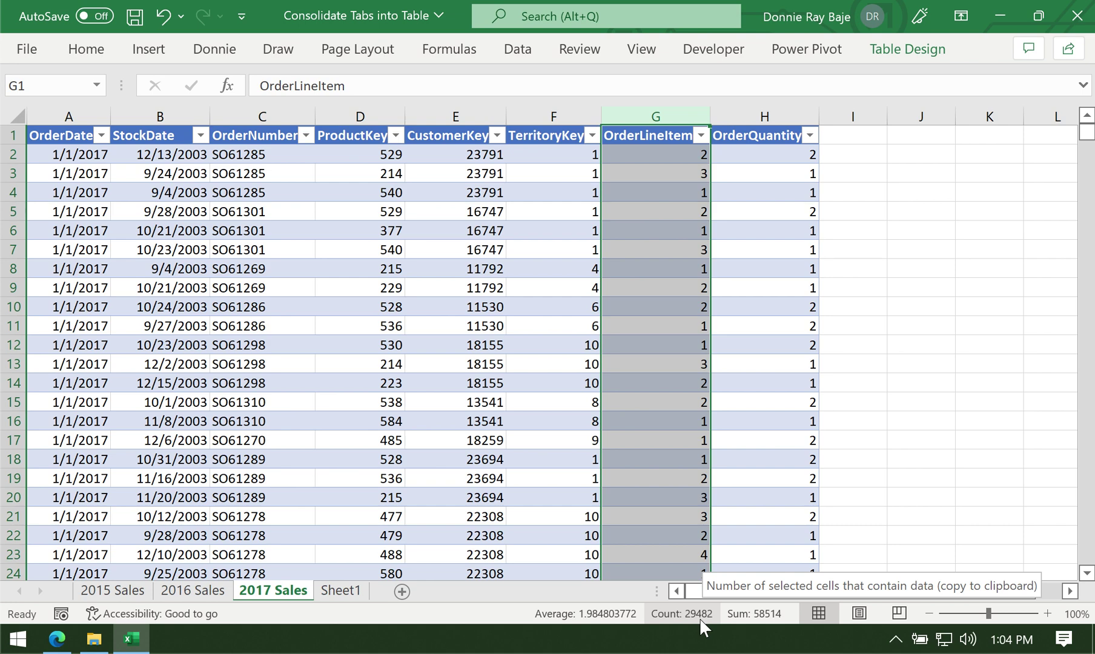
click(664, 249)
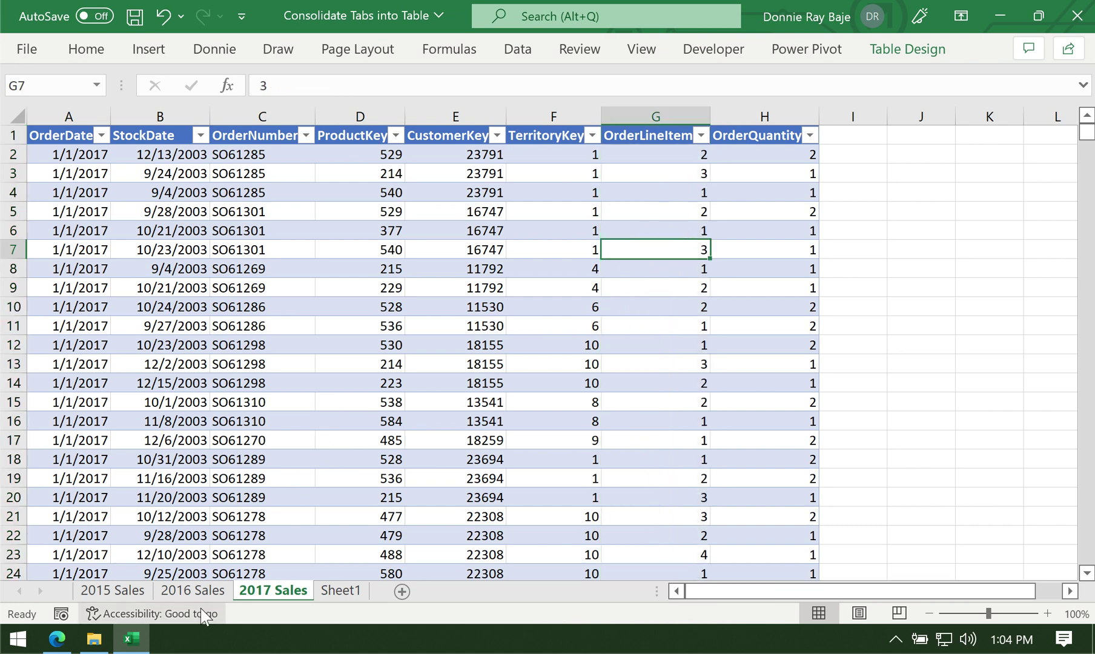
click(192, 590)
click(714, 116)
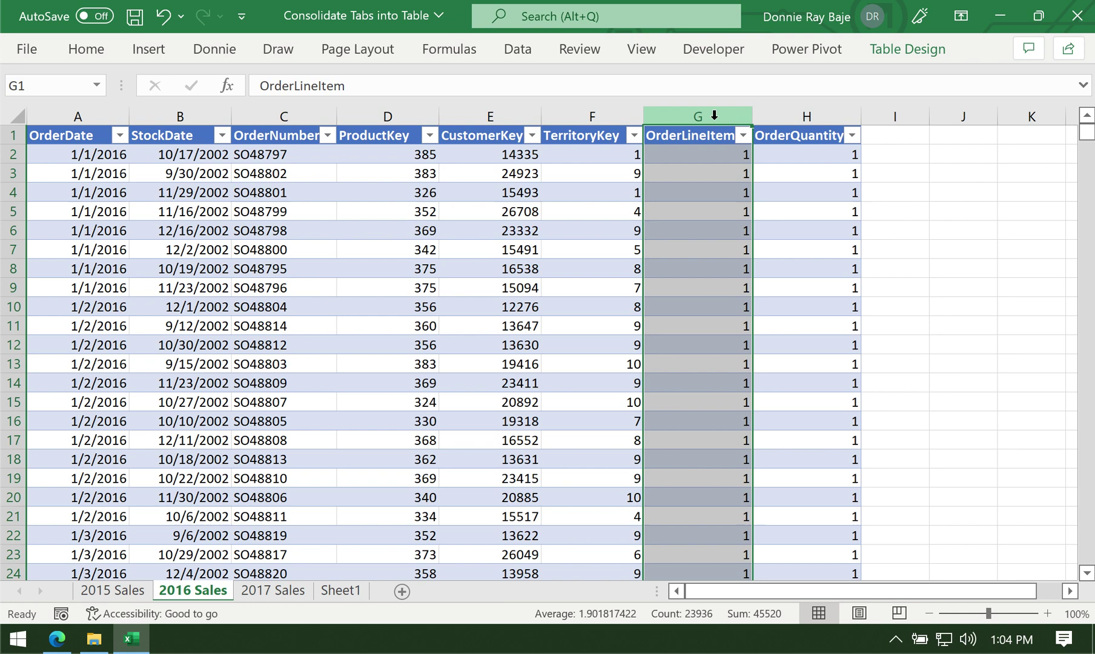
click(122, 595)
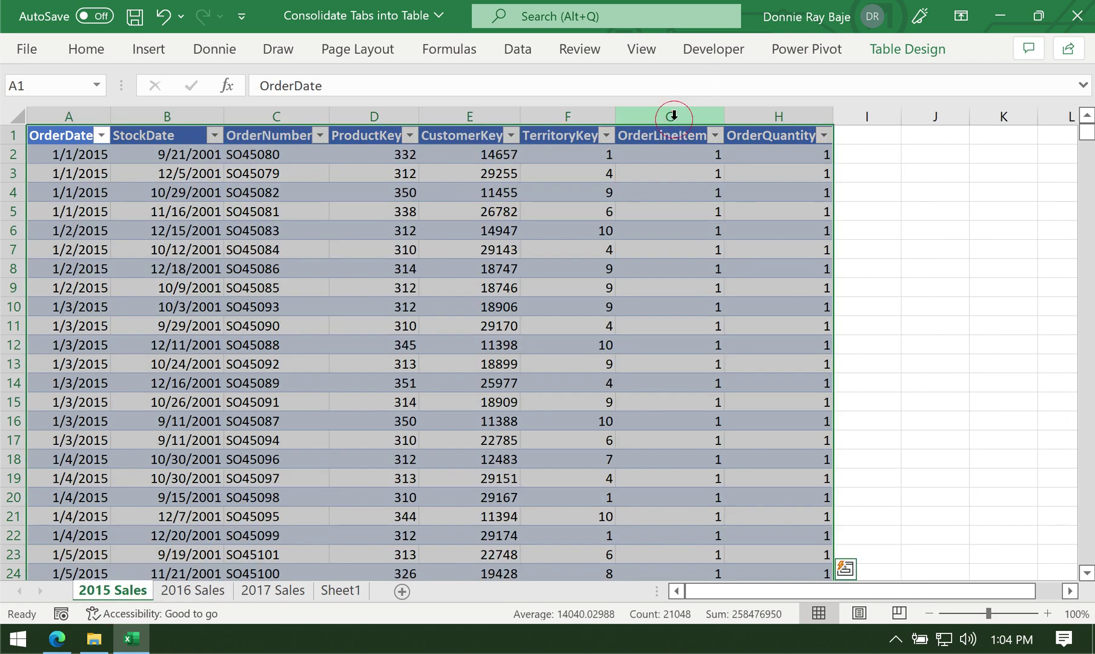
click(669, 115)
click(499, 244)
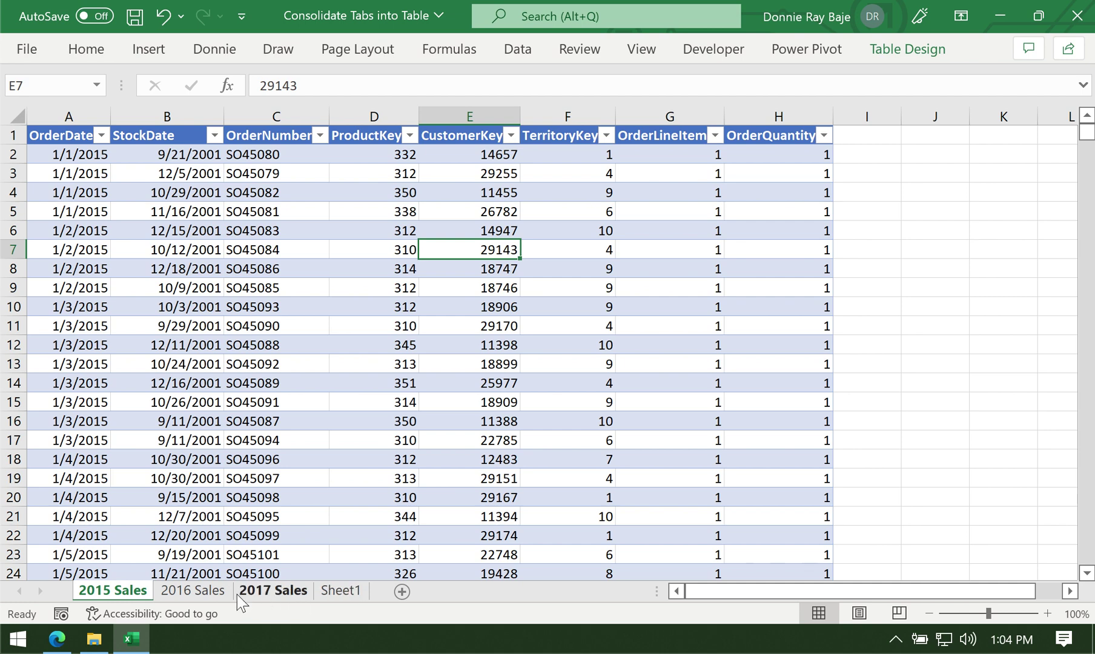
click(197, 593)
click(279, 594)
click(339, 596)
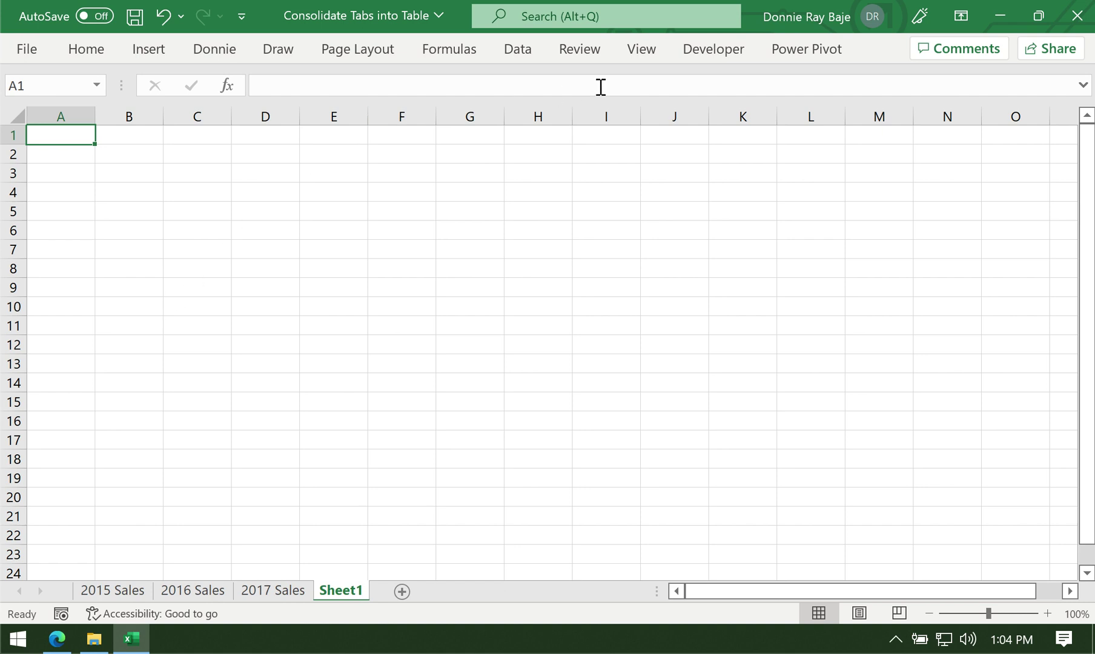
Create a blank query from Data > Get Data > From Other Sources
click(522, 53)
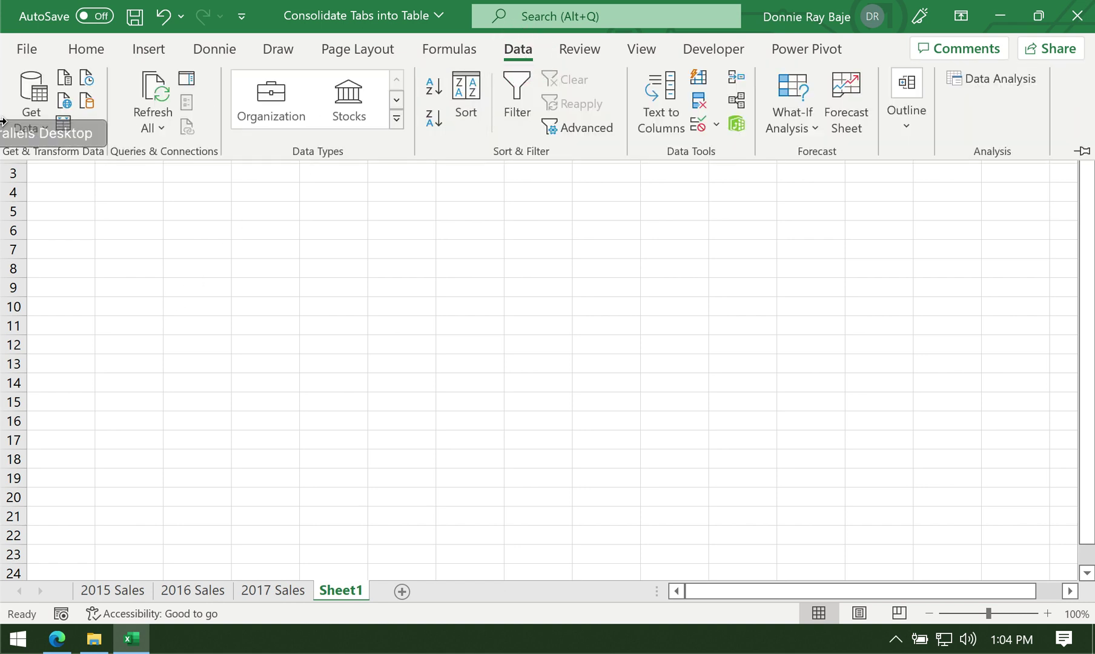
click(43, 121)
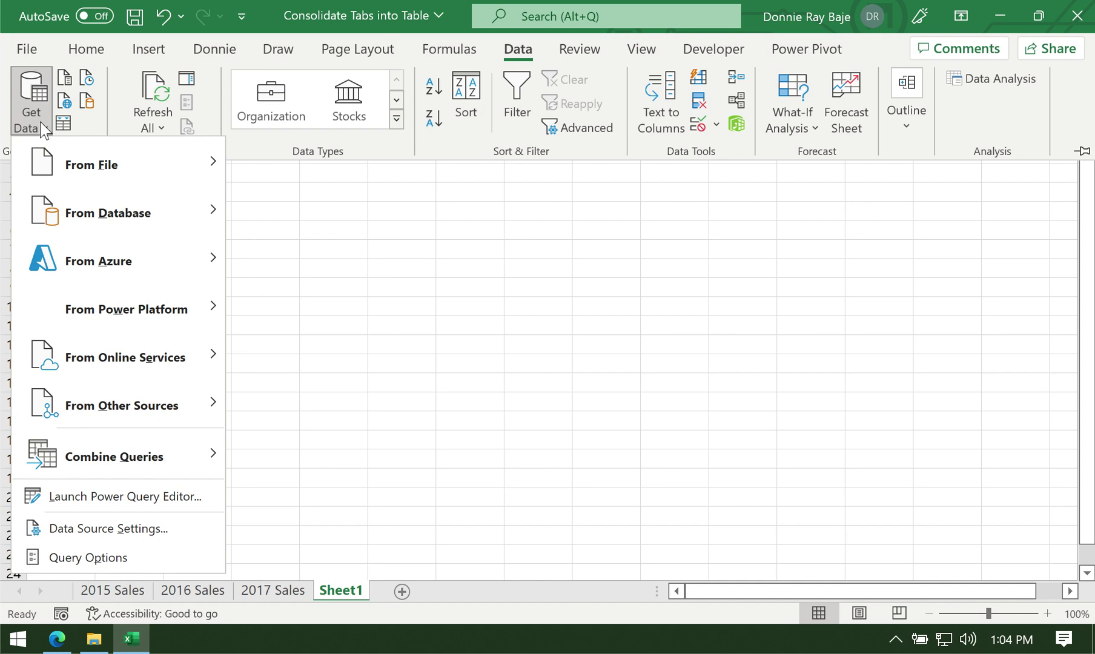
mouse_move(53, 165)
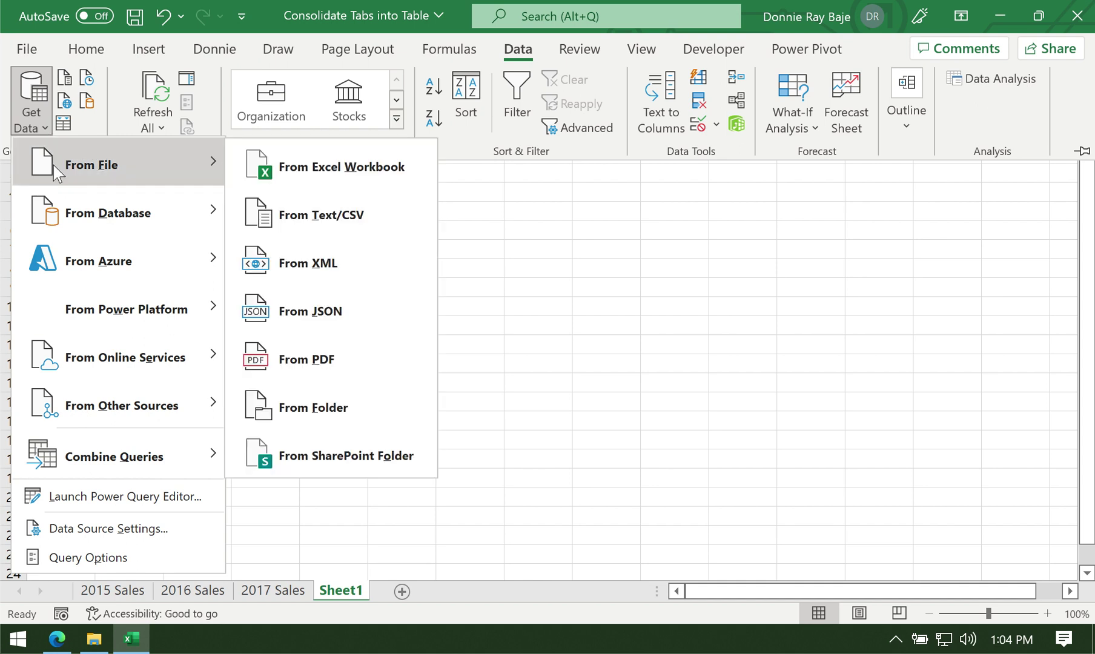
mouse_move(111, 221)
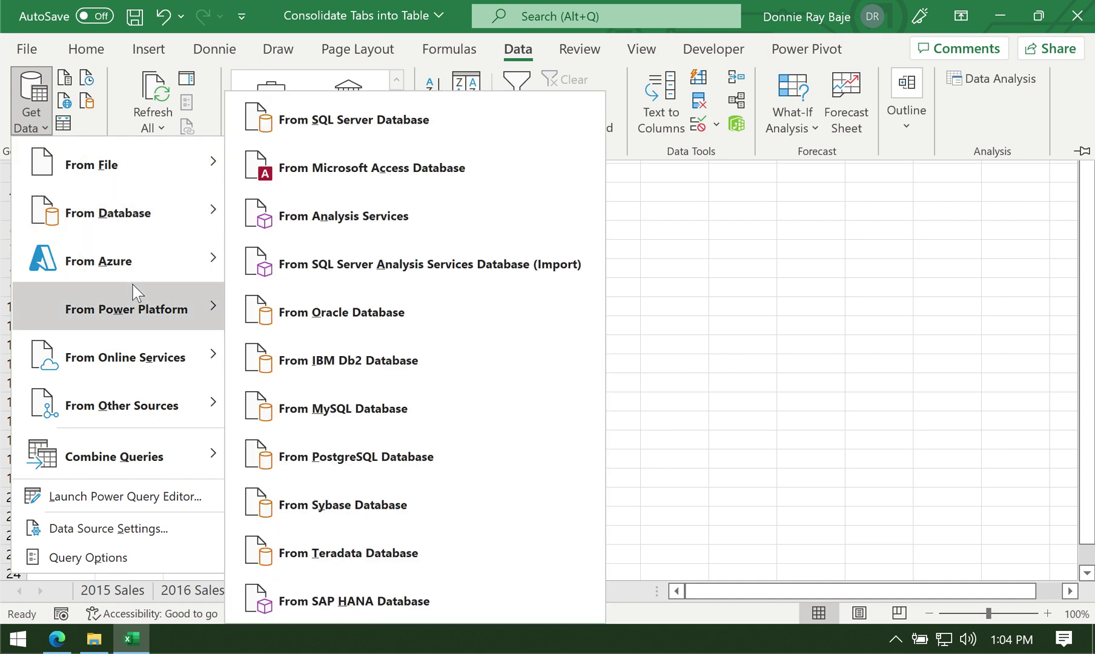
mouse_move(137, 255)
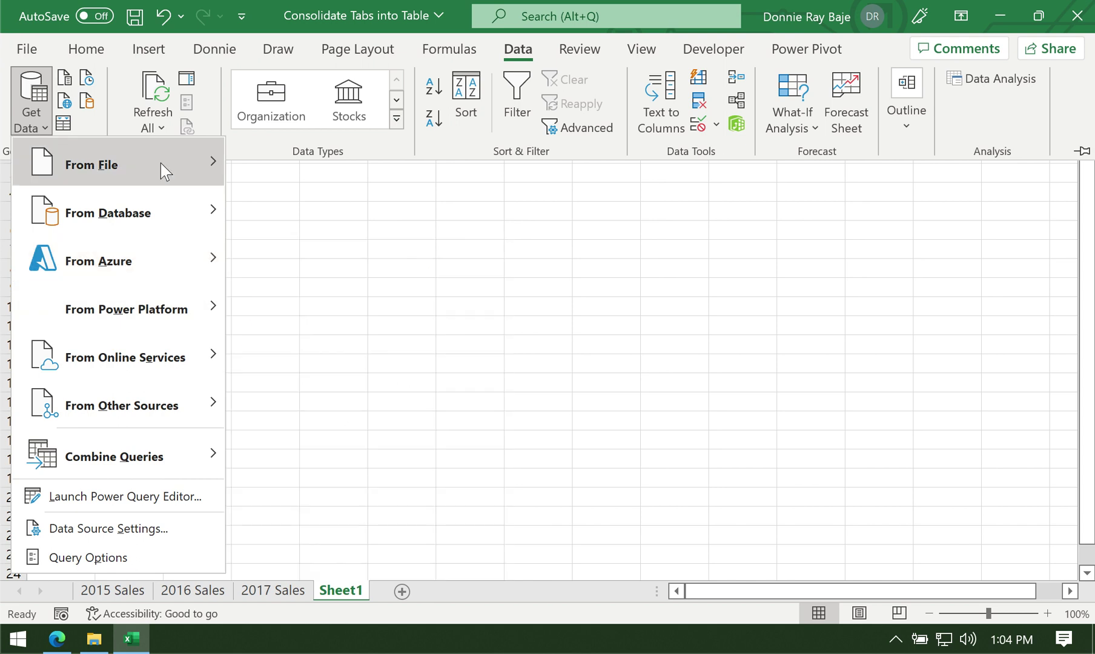
mouse_move(161, 172)
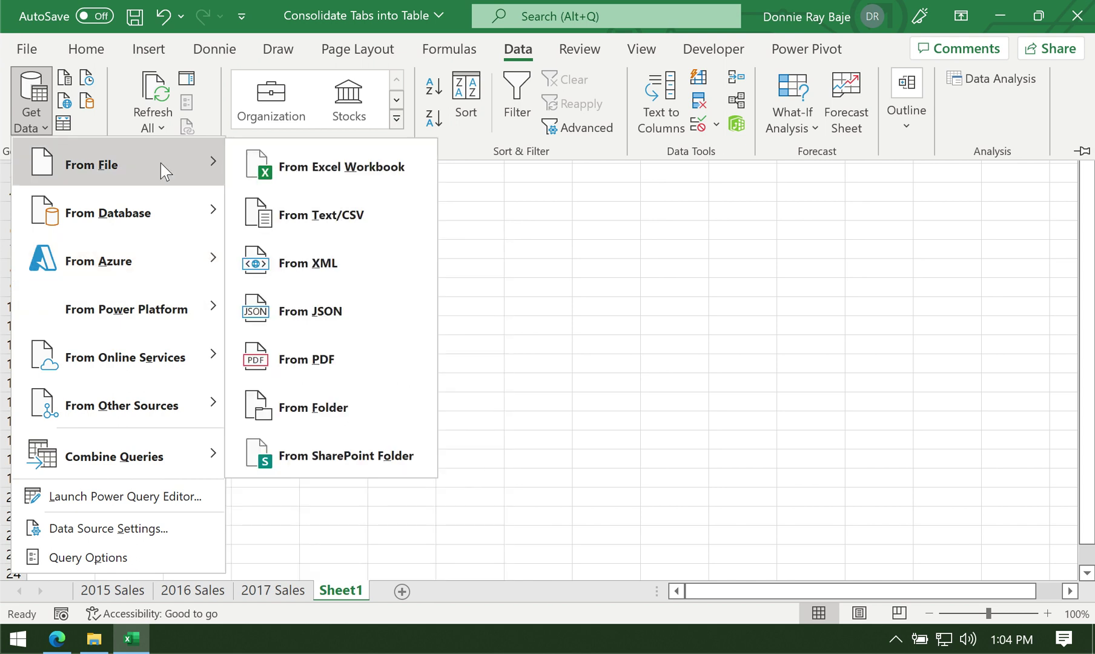
mouse_move(163, 194)
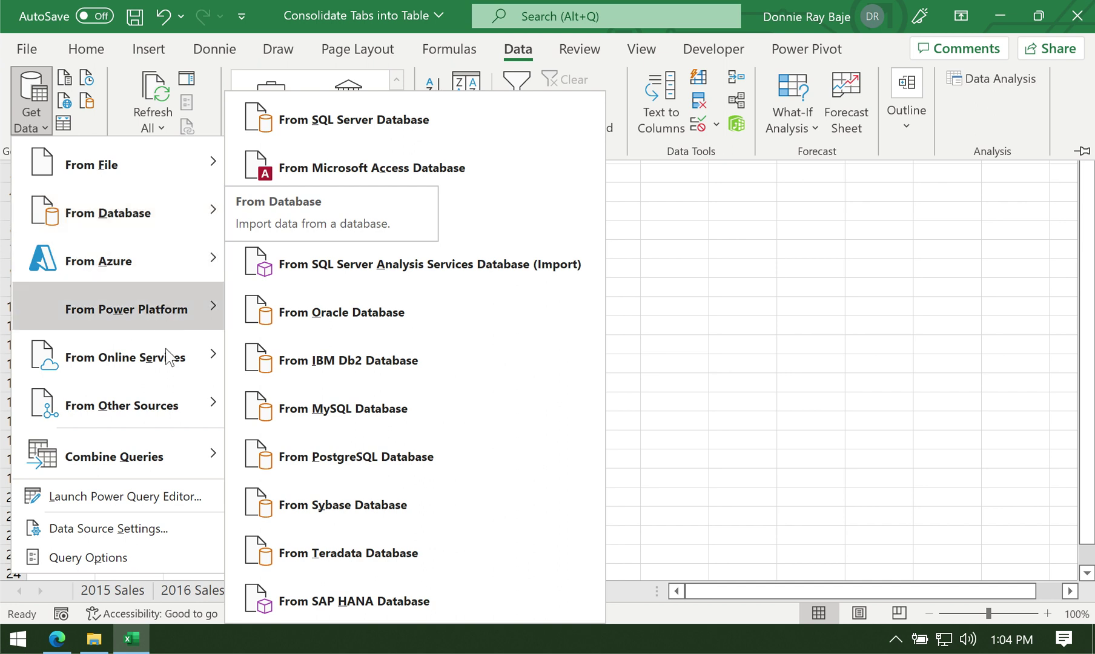
mouse_move(165, 403)
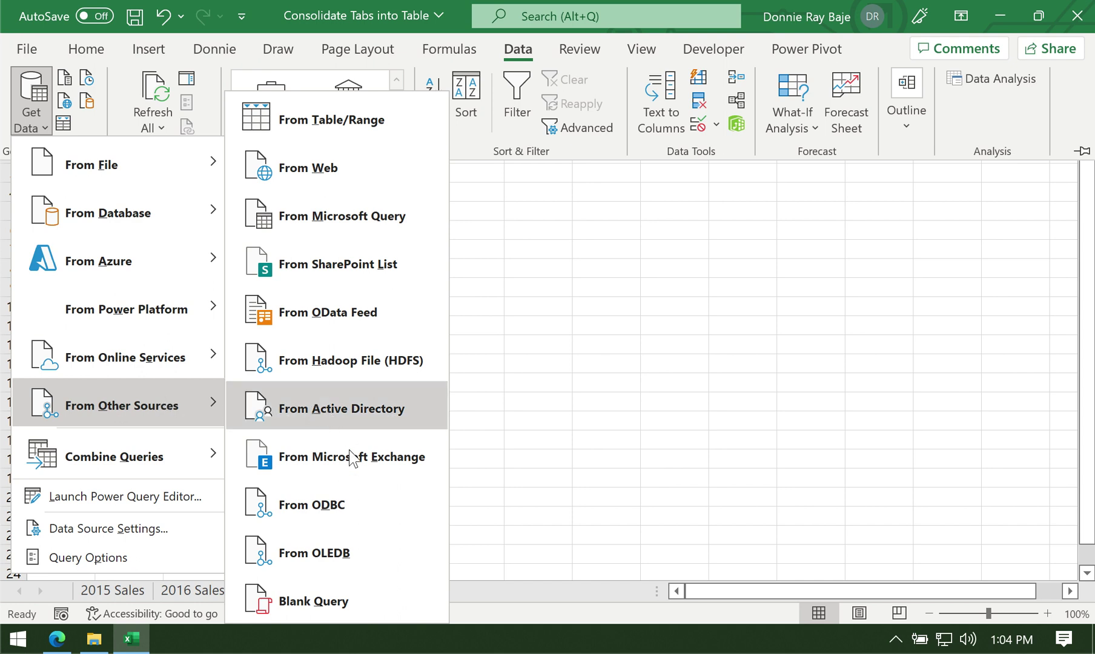
click(350, 607)
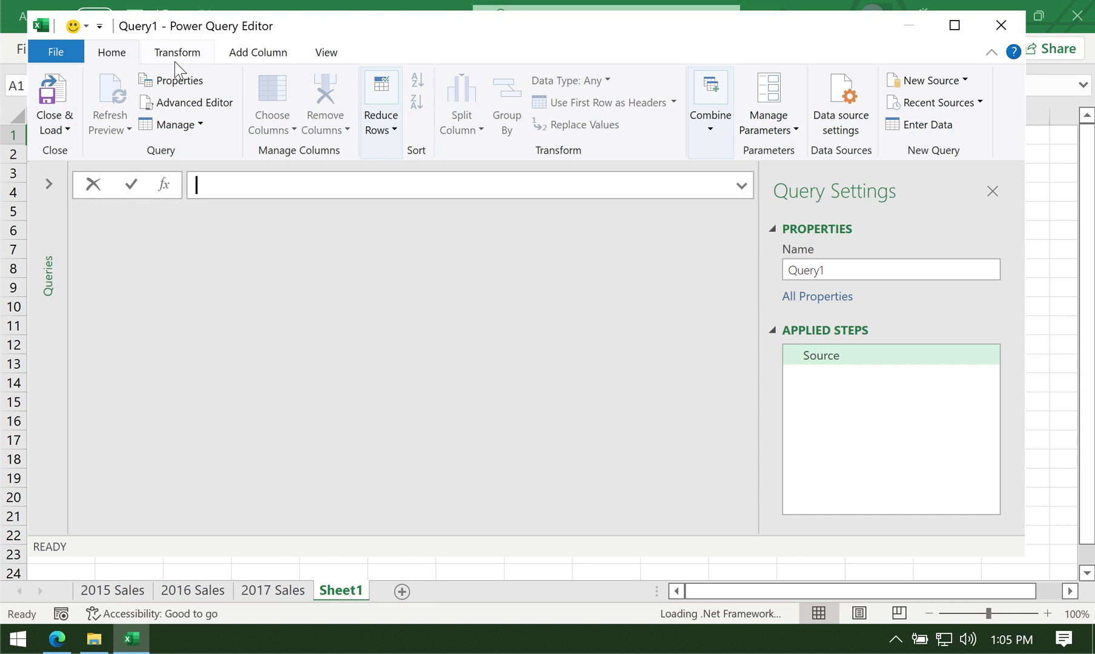
Set Query1's source formula to =Excel.CurrentWorkbook() to list Table1, Table2 and Table3
text(=)
text(E)
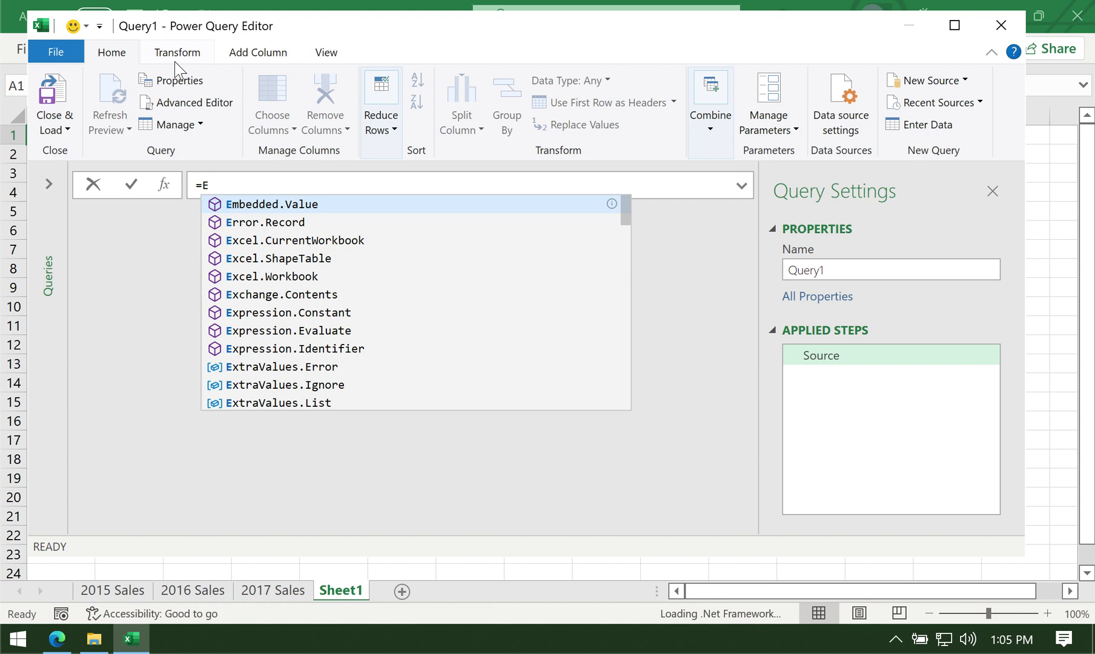
text(x)
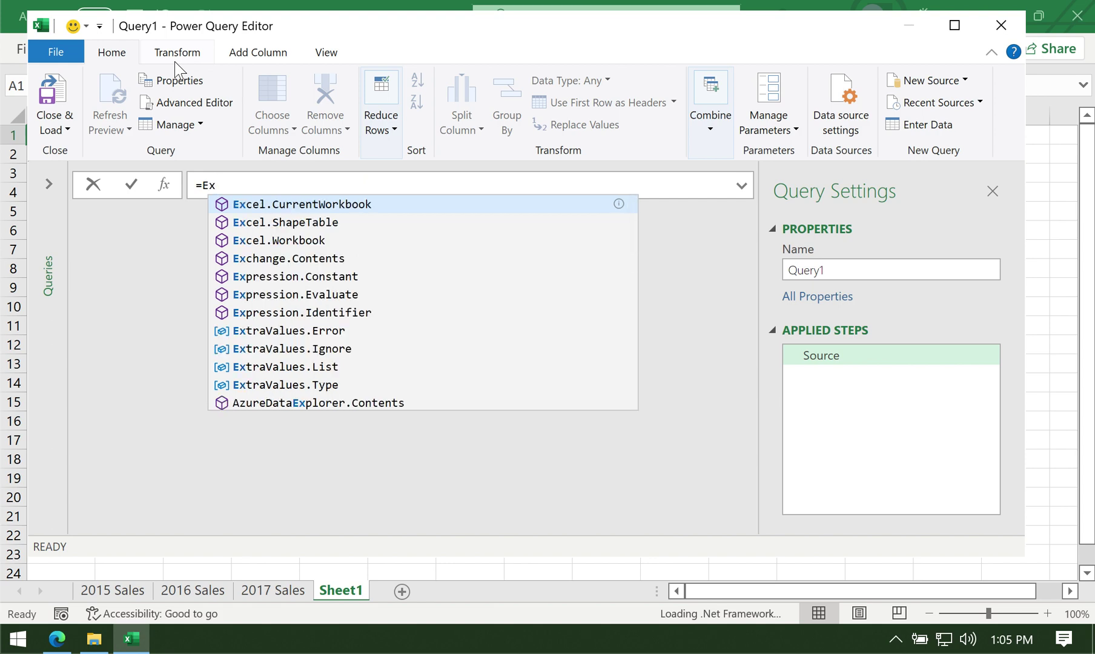
text(cel.)
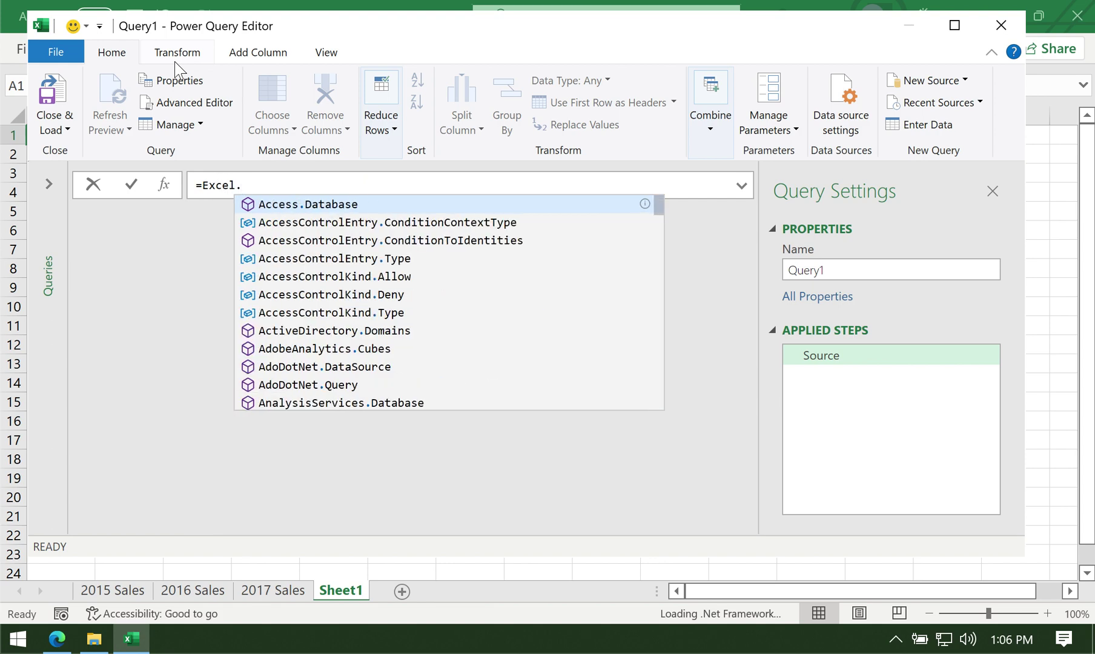
text(Current)
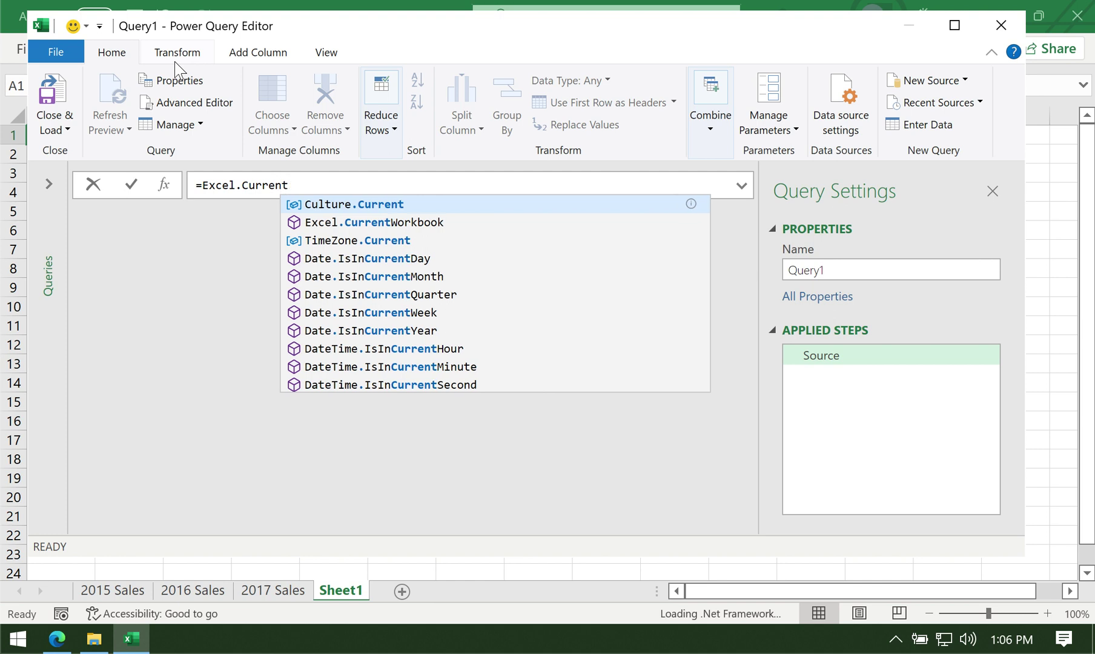
text(Workbook())
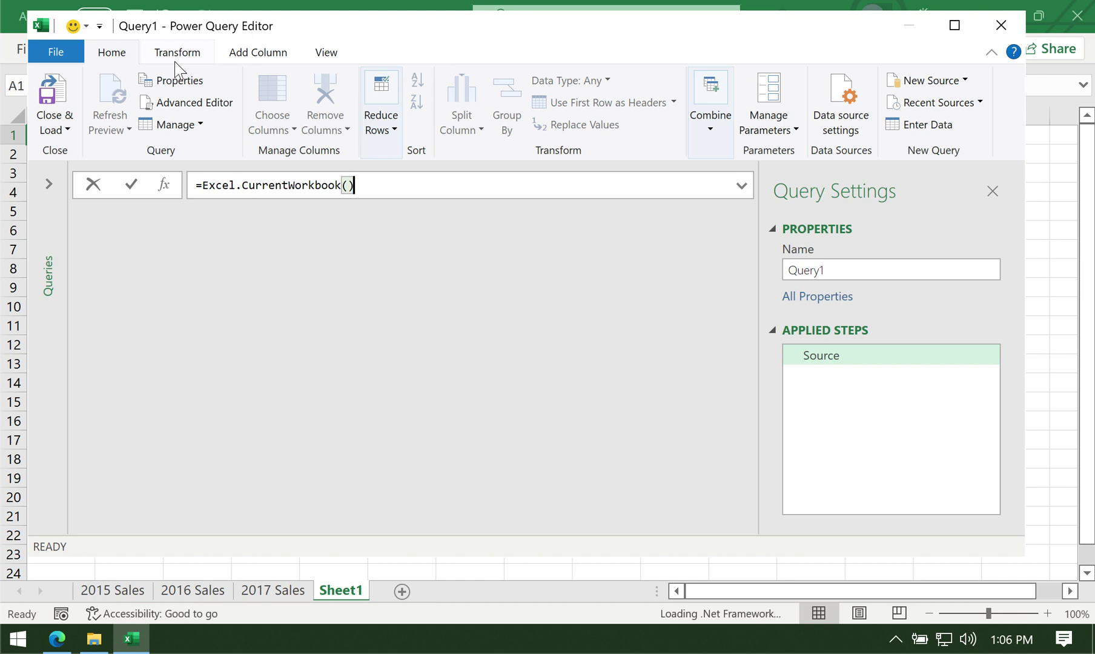
key(Return)
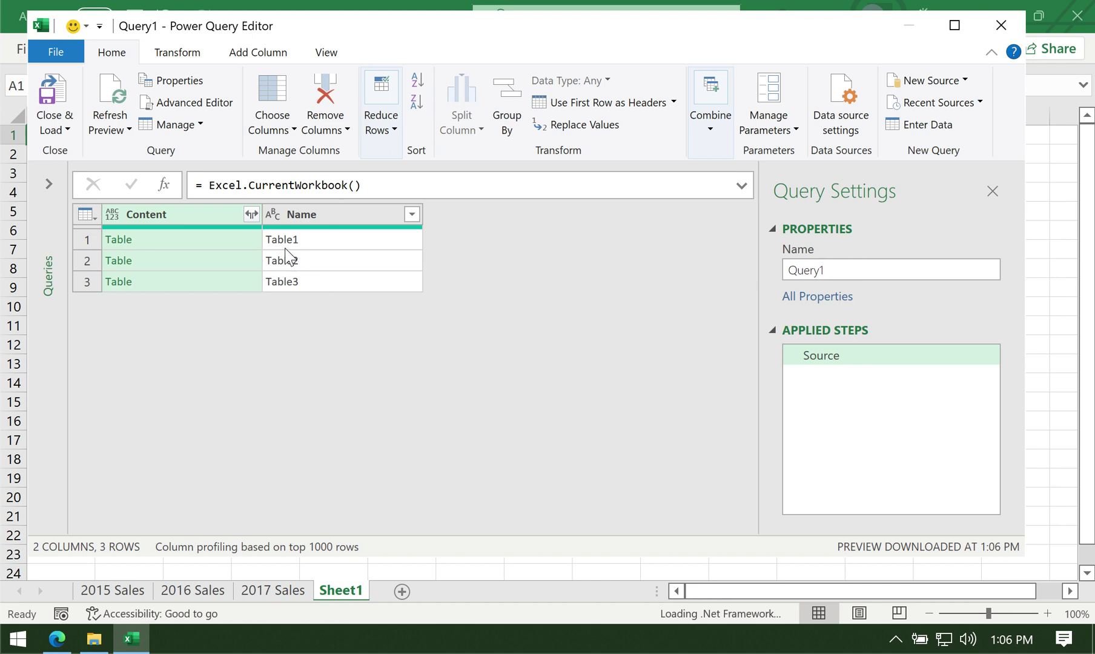
Open the Content column's expand list and review all columns, OrderDate through OrderQuantity
click(251, 214)
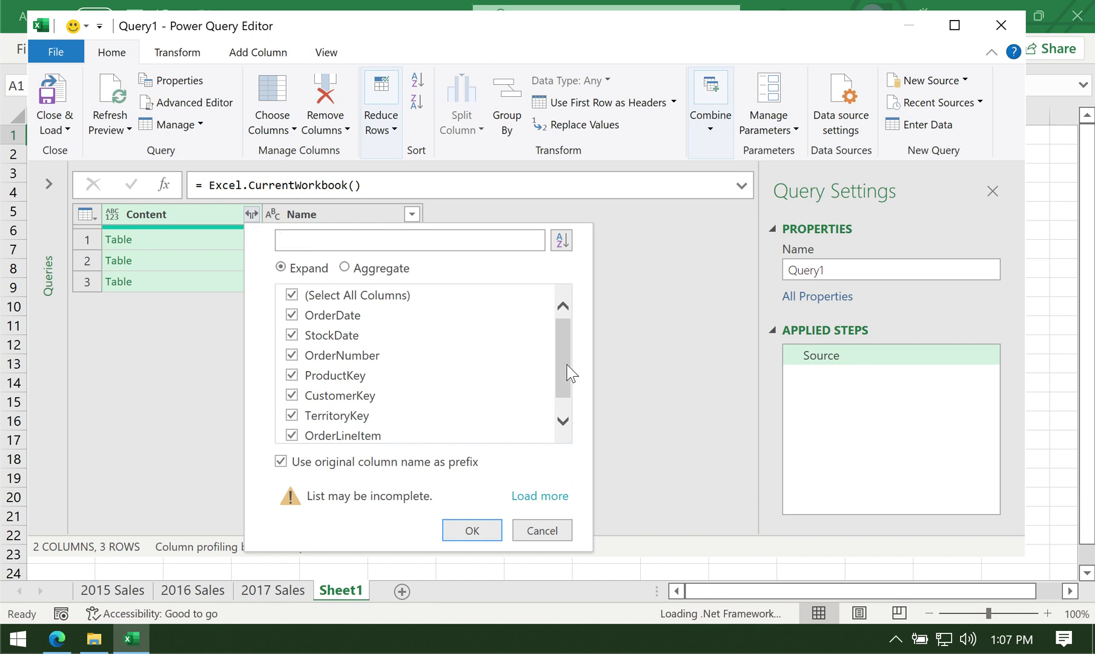
scroll(566, 375, down, 1)
scroll(570, 375, up, 1)
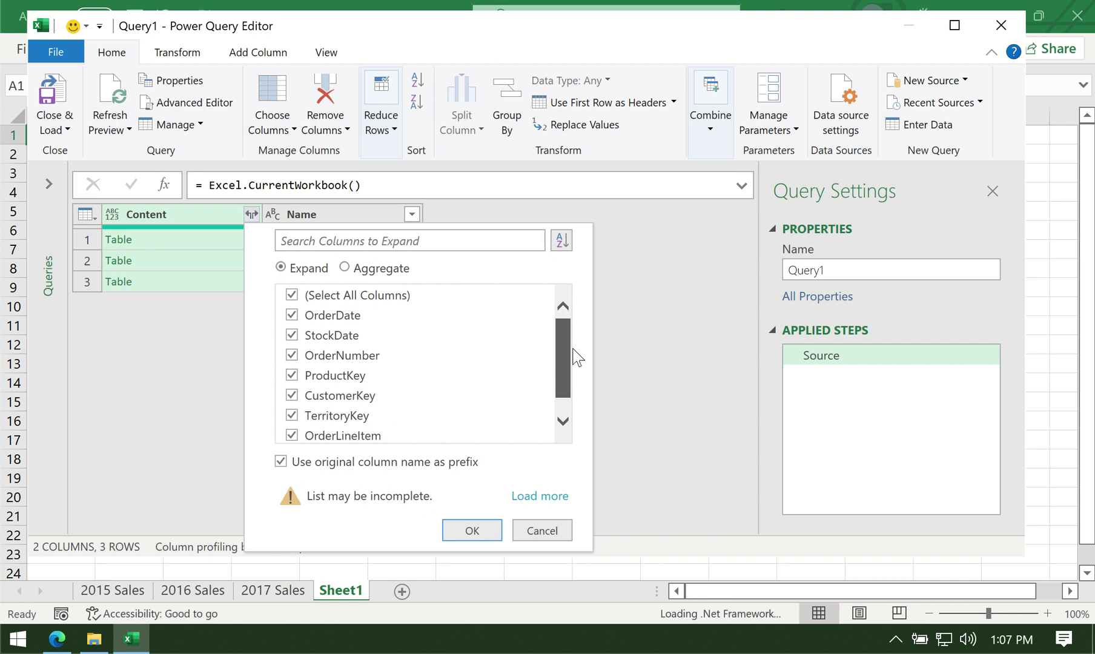
scroll(573, 360, down, 1)
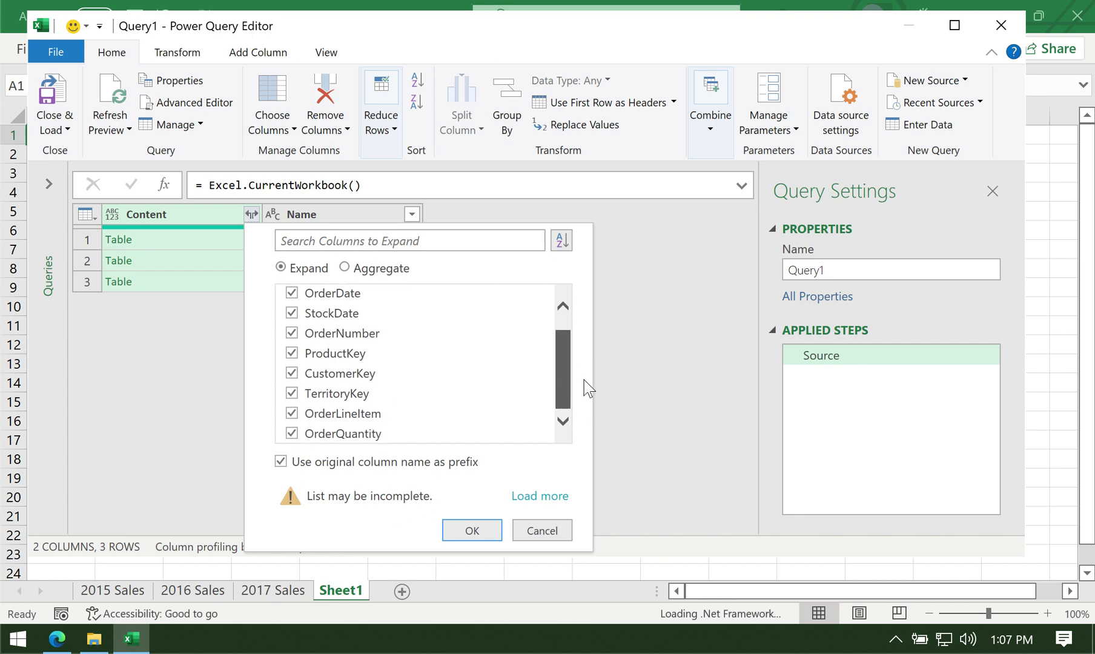
scroll(588, 387, up, 1)
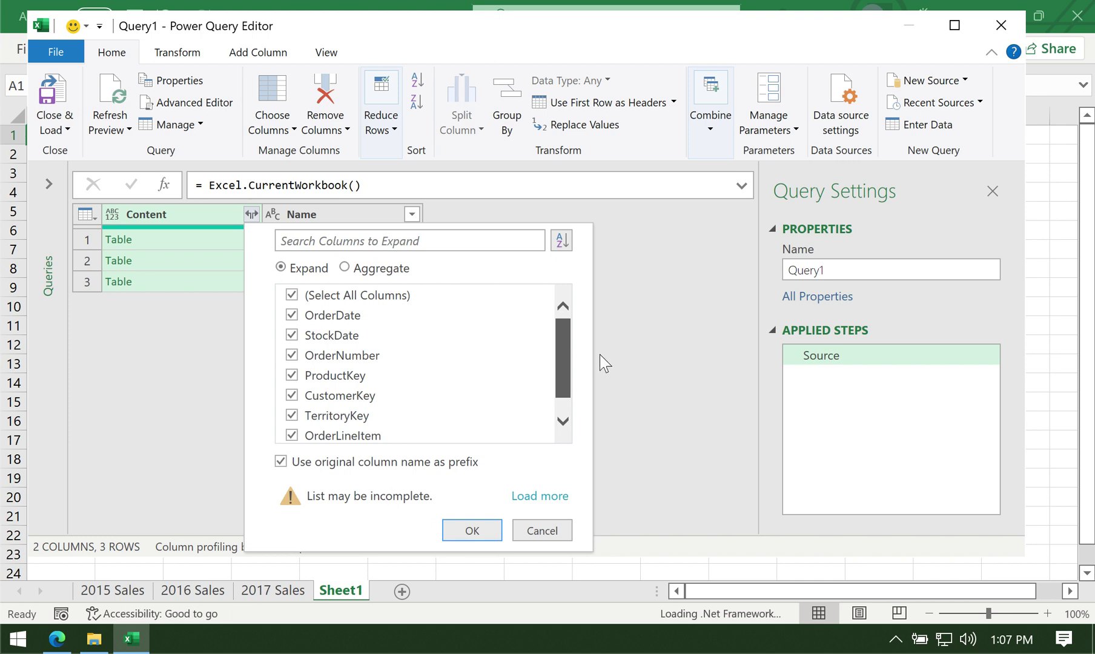
scroll(600, 381, down, 1)
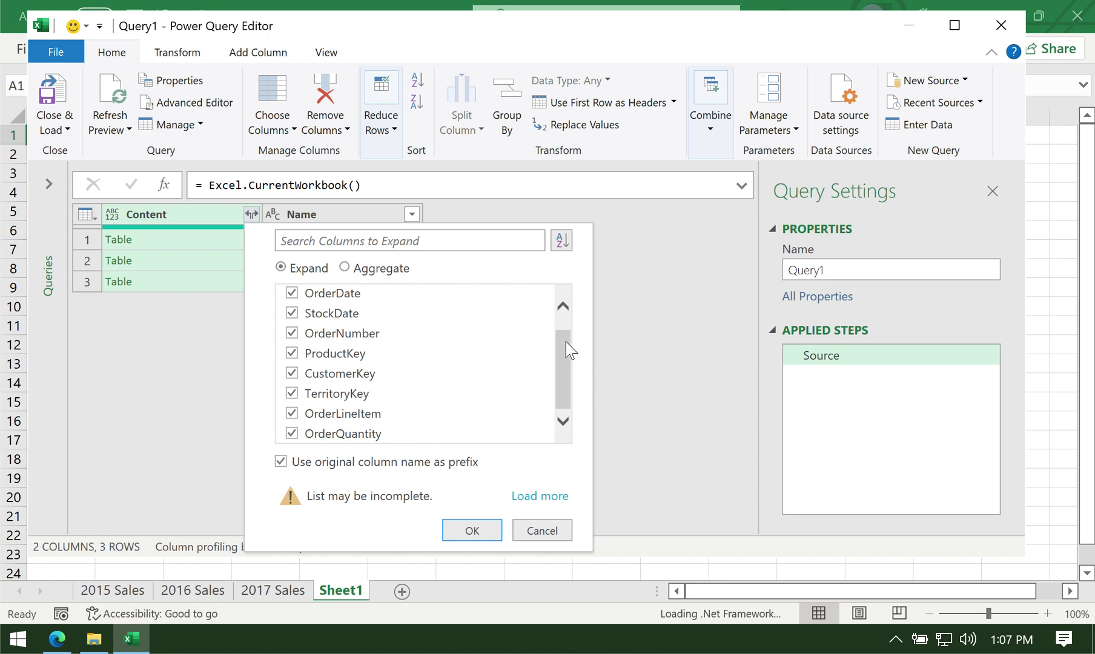
scroll(567, 343, up, 1)
scroll(572, 341, down, 1)
scroll(586, 320, up, 1)
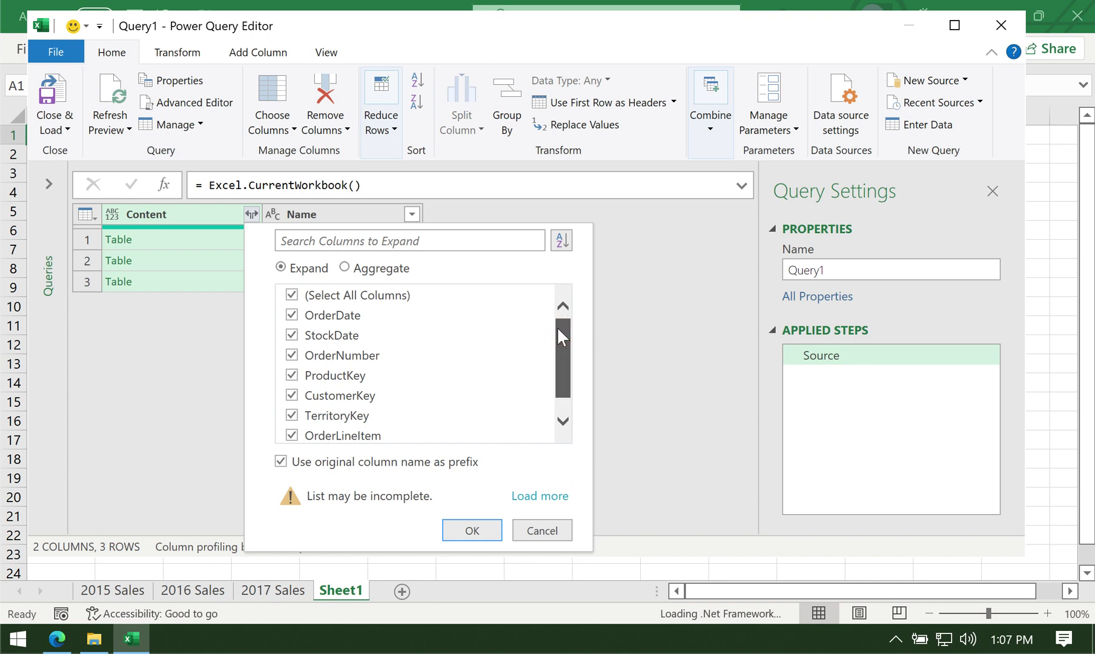
Confirm the Content expansion, then Close & Load Query1 into the workbook
click(483, 535)
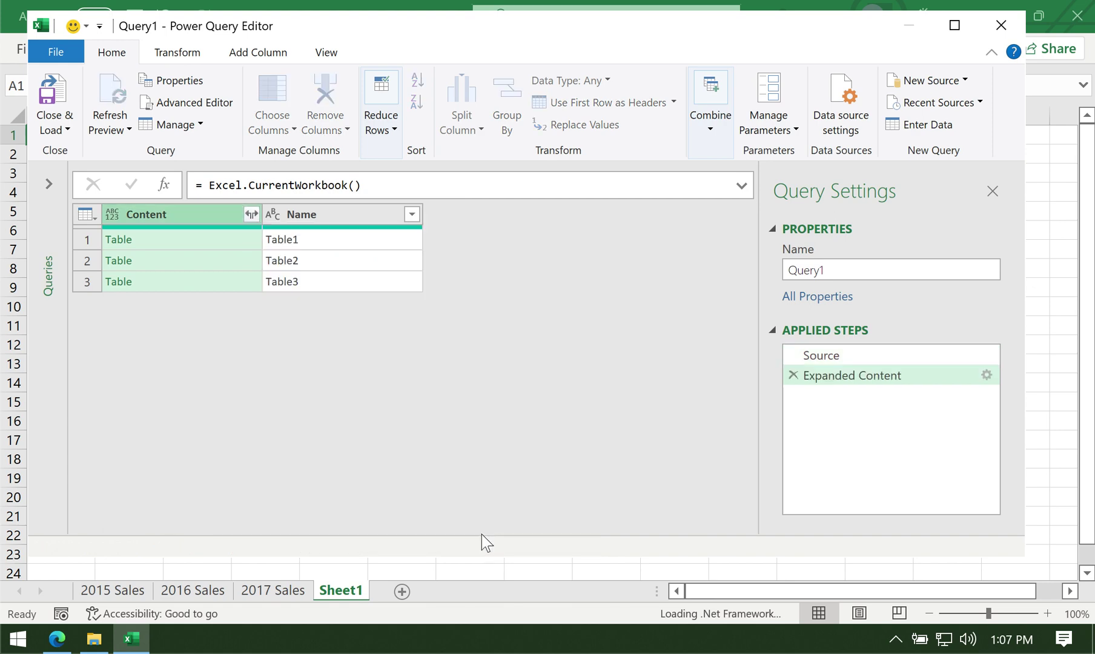
mouse_move(329, 530)
mouse_down()
mouse_move(664, 520)
mouse_move(312, 529)
mouse_up()
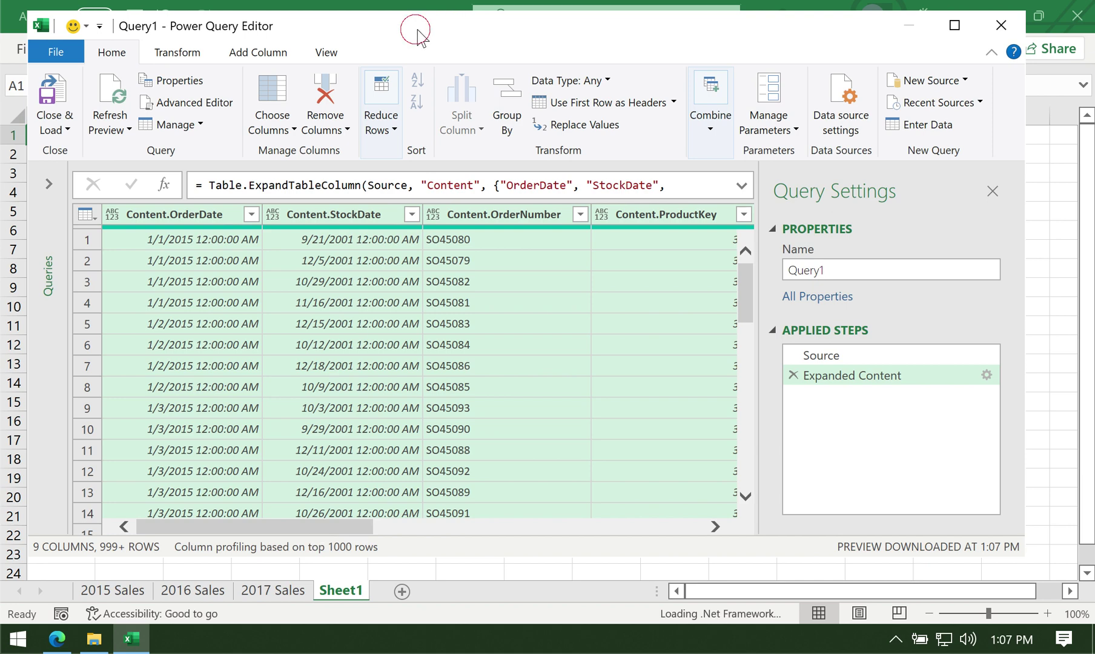
drag(415, 30, 459, 51)
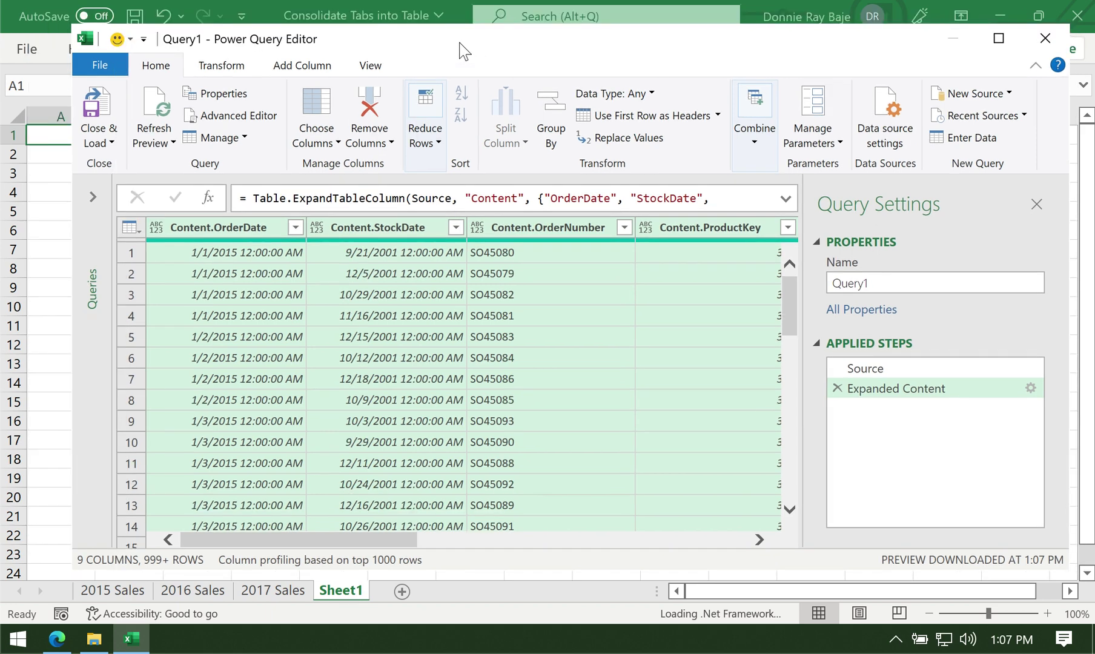
drag(459, 44, 441, 42)
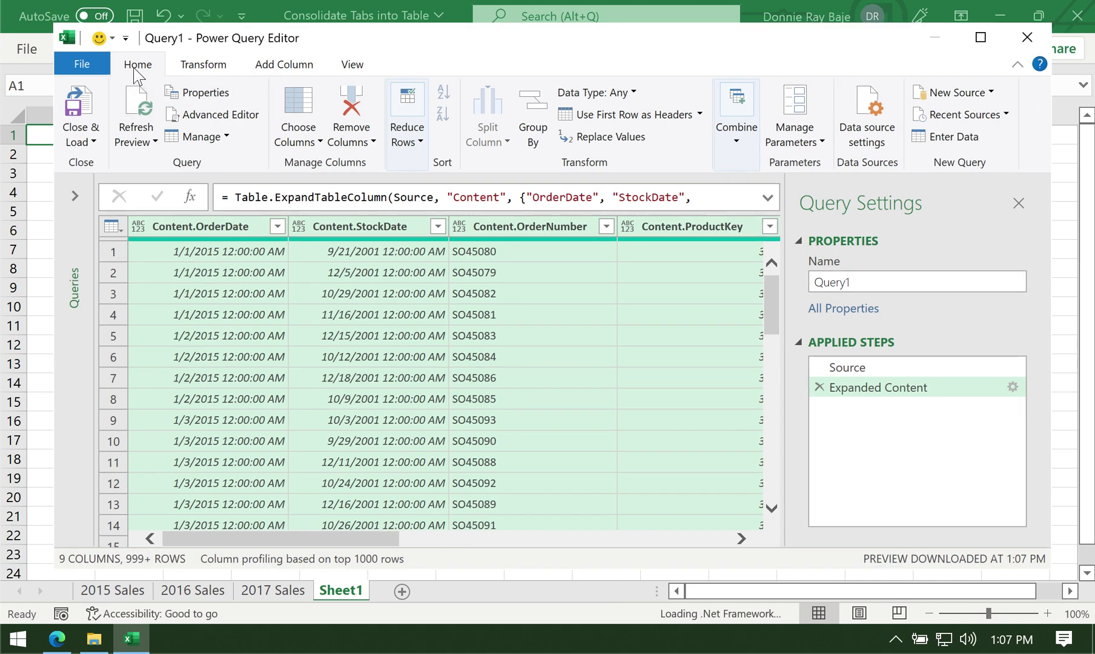
click(79, 141)
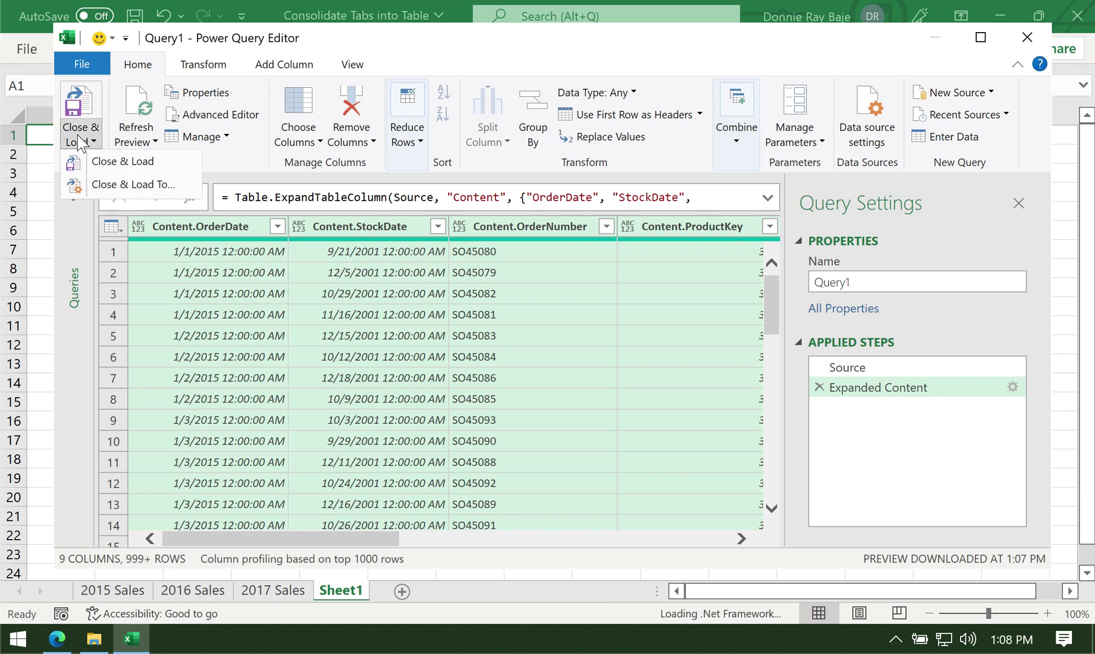
click(171, 165)
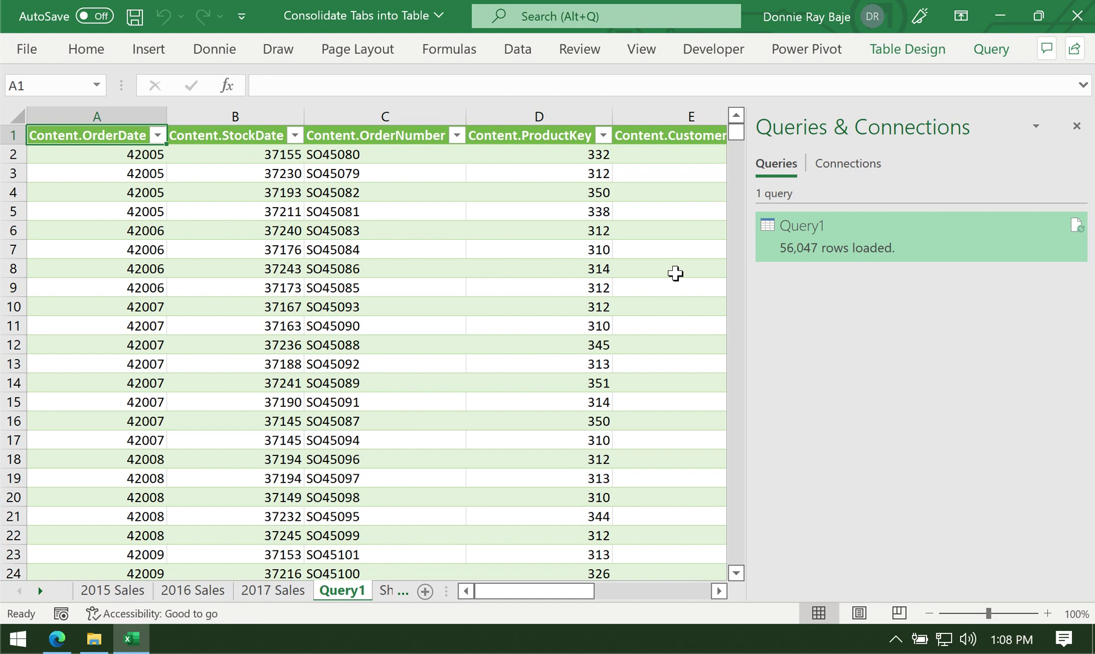
Inspect the 56,047-row Query1 table and check the Name column's Table1–Table3 sources
click(555, 116)
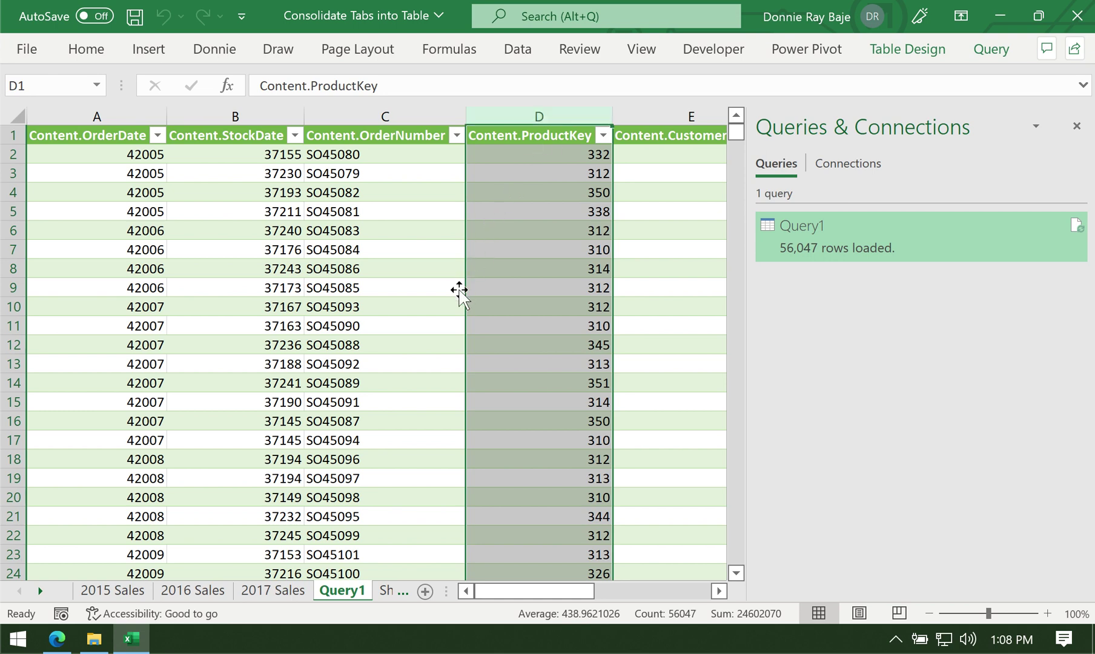
click(402, 339)
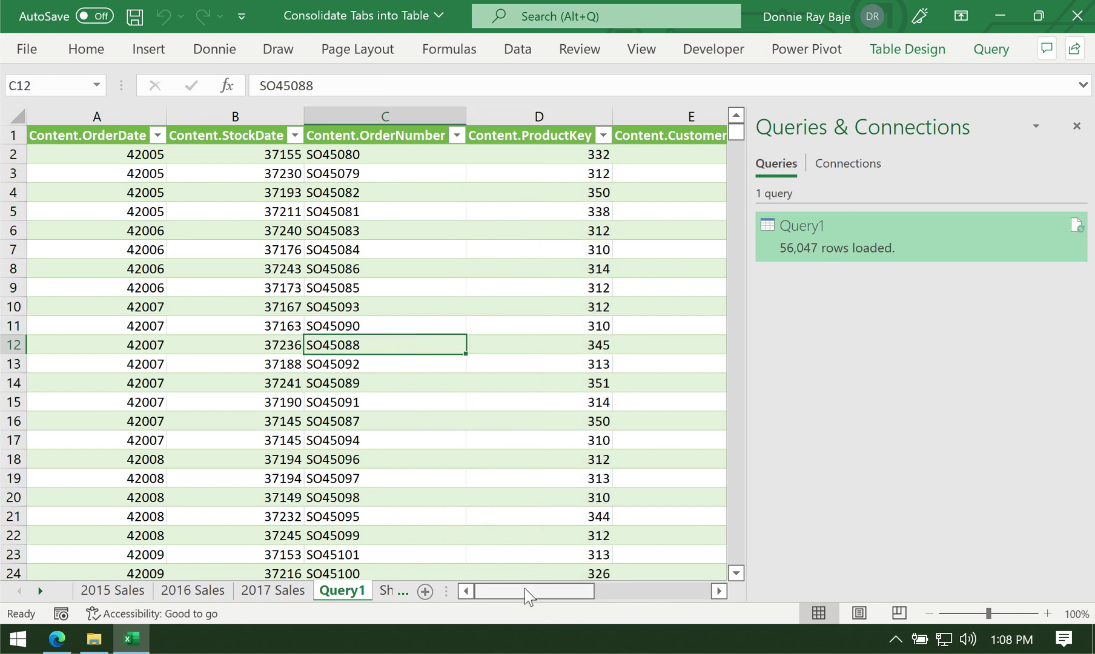
drag(527, 590, 703, 602)
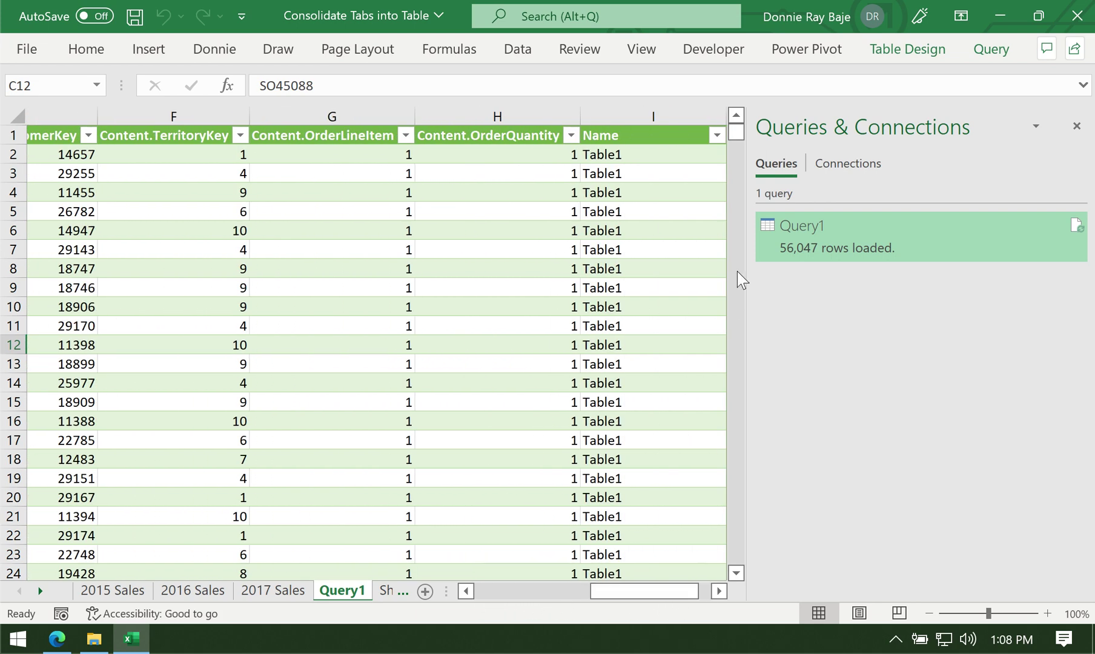
click(716, 135)
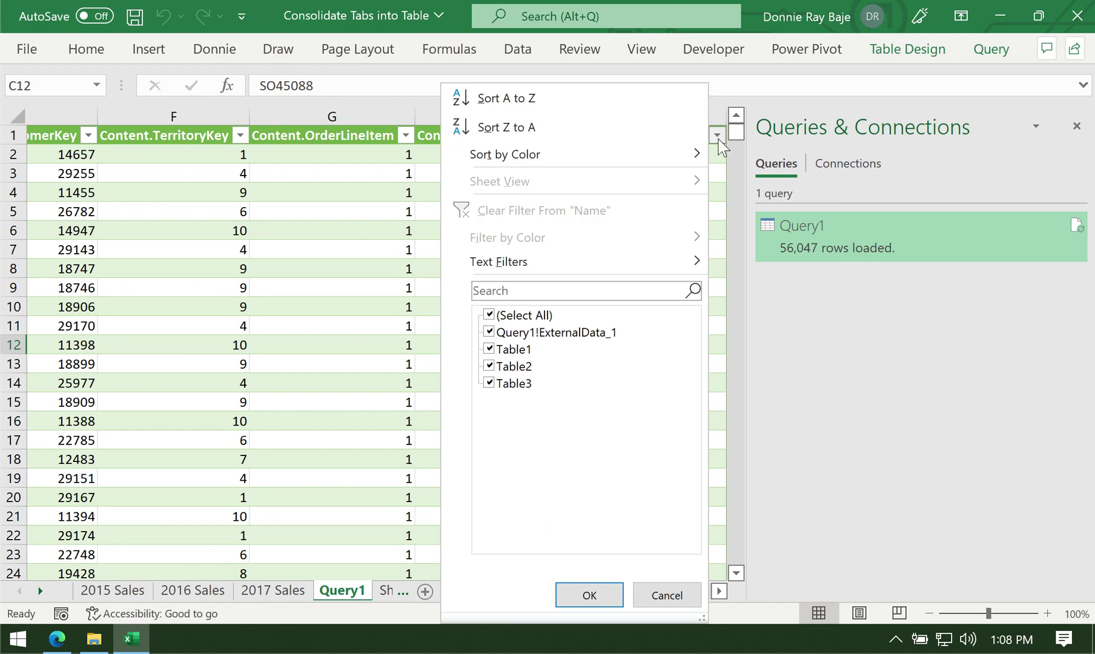
click(681, 595)
drag(627, 595, 488, 596)
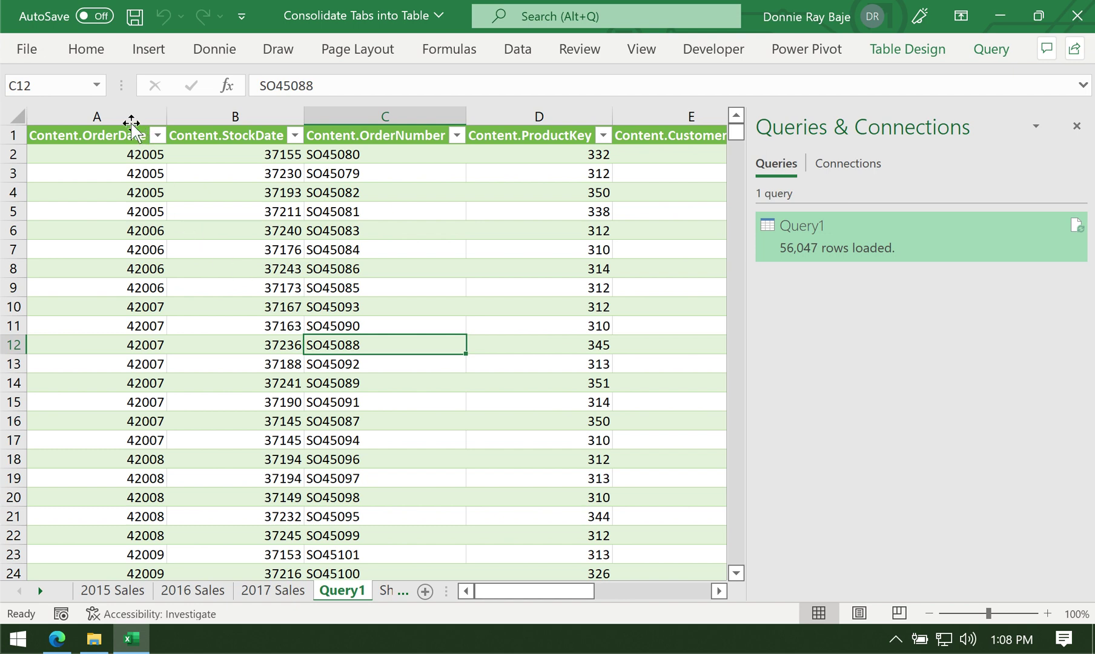
Format the Content.OrderDate column as Short Date
click(135, 193)
click(119, 248)
click(117, 115)
click(91, 48)
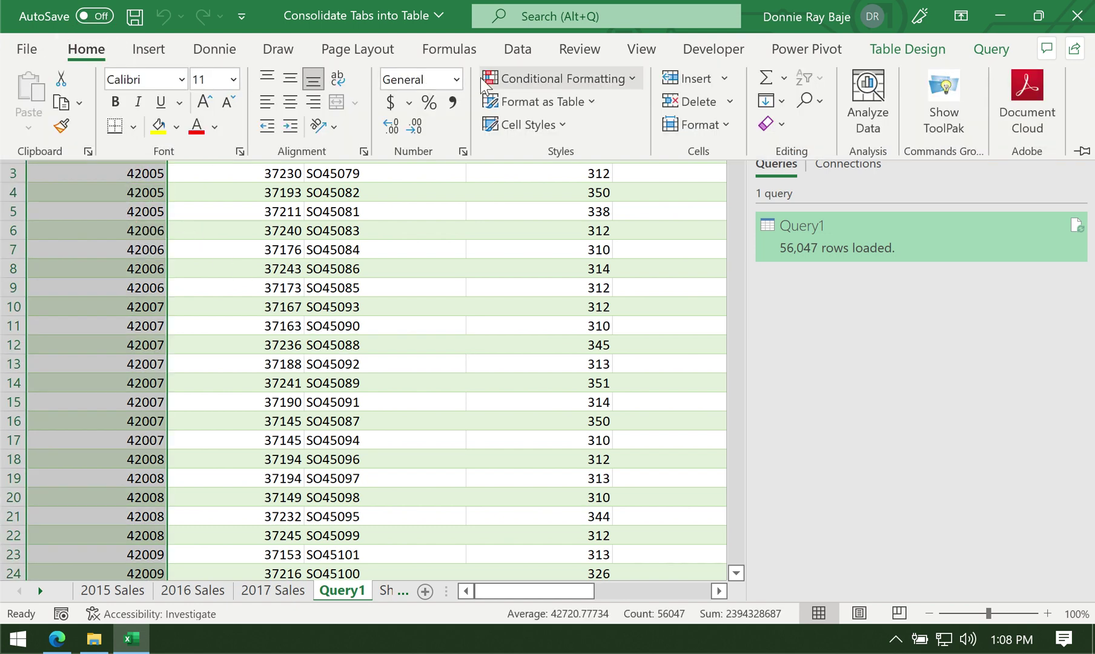
click(457, 79)
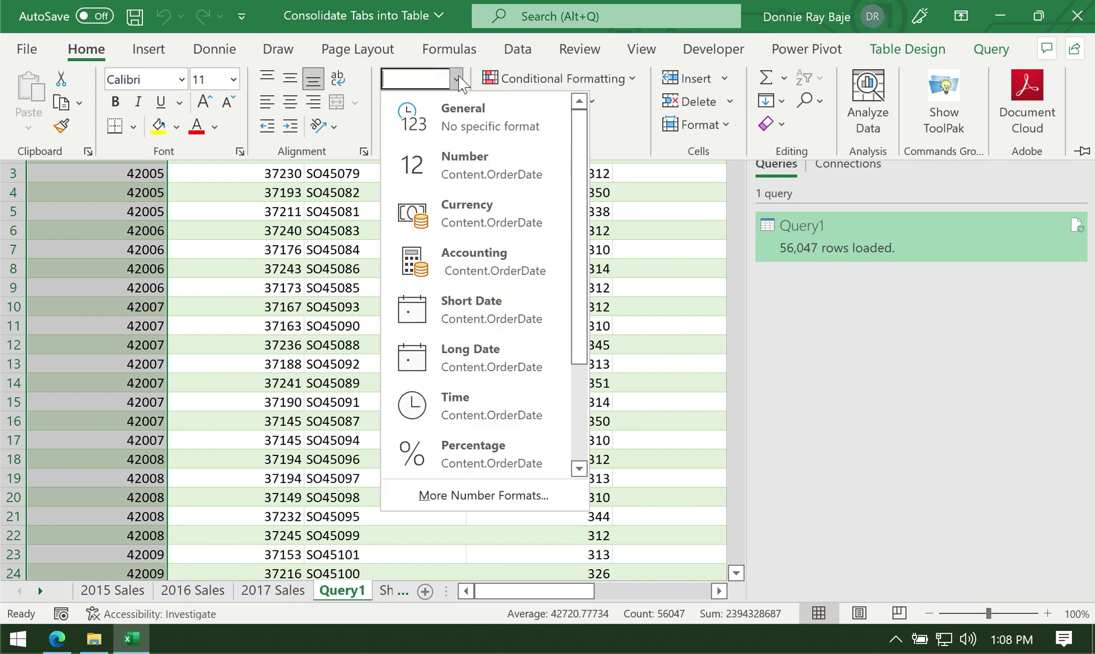
click(479, 314)
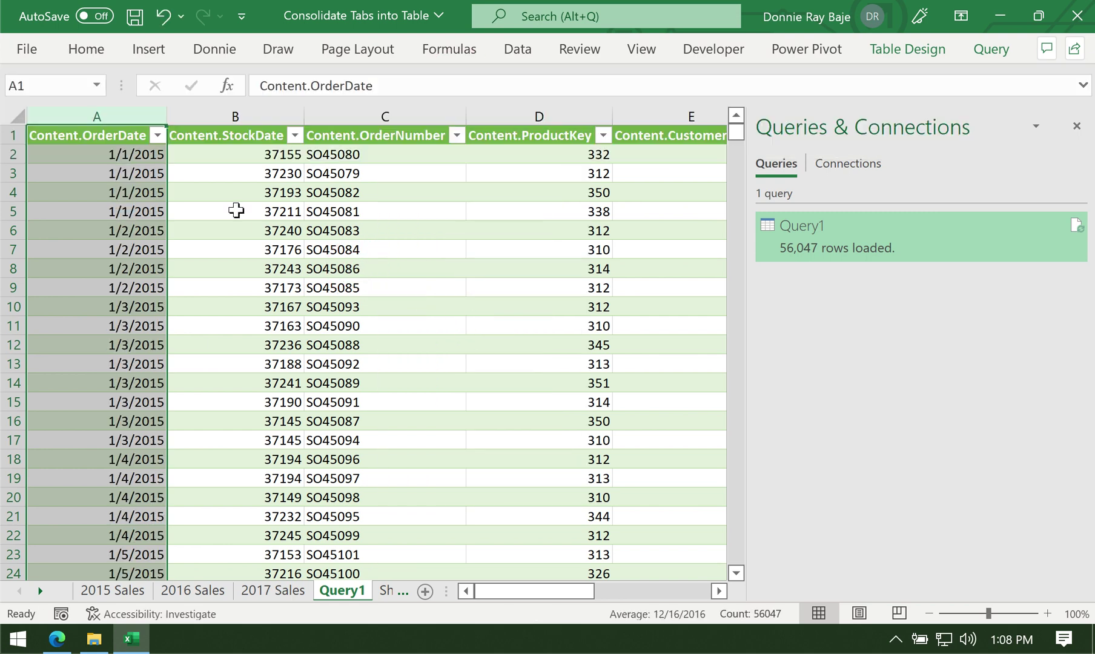
click(236, 213)
Verify the OrderDate filter lists 2015, 2016 and 2017, then zoom out on the table
click(157, 135)
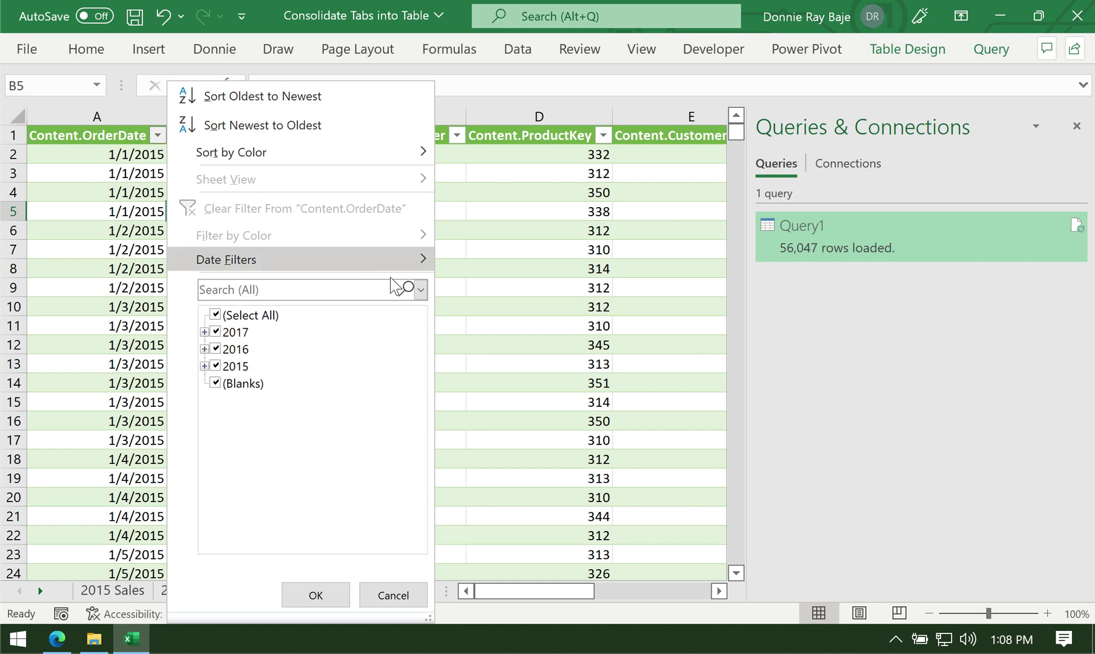
click(204, 332)
click(205, 331)
click(371, 588)
click(505, 463)
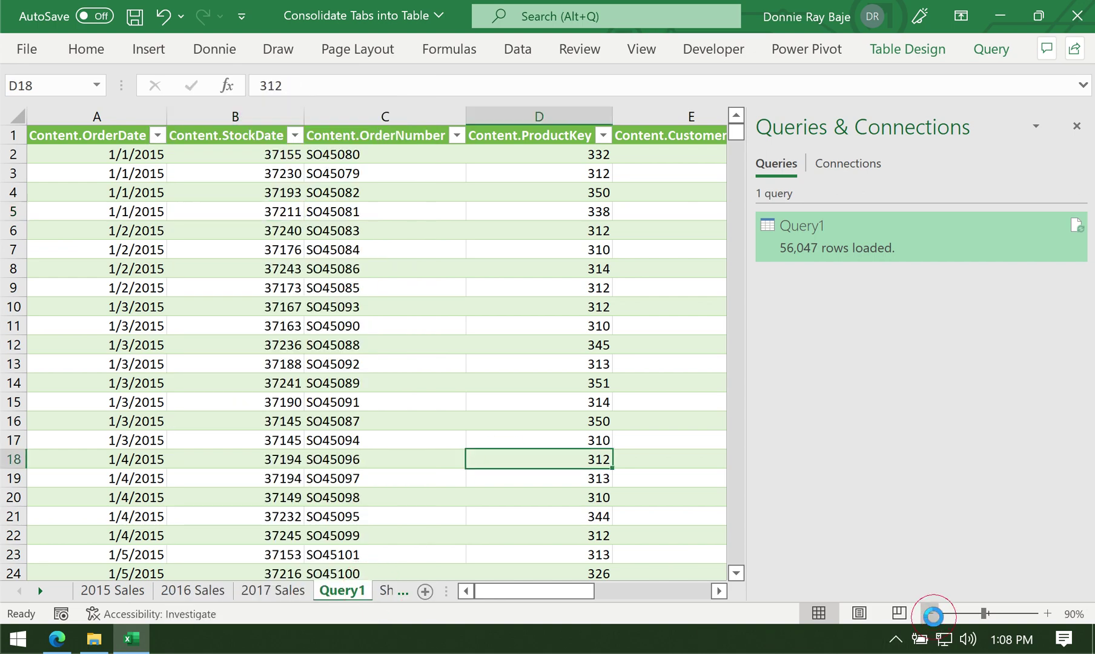
click(930, 613)
click(930, 613)
click(930, 613)
click(930, 614)
click(930, 614)
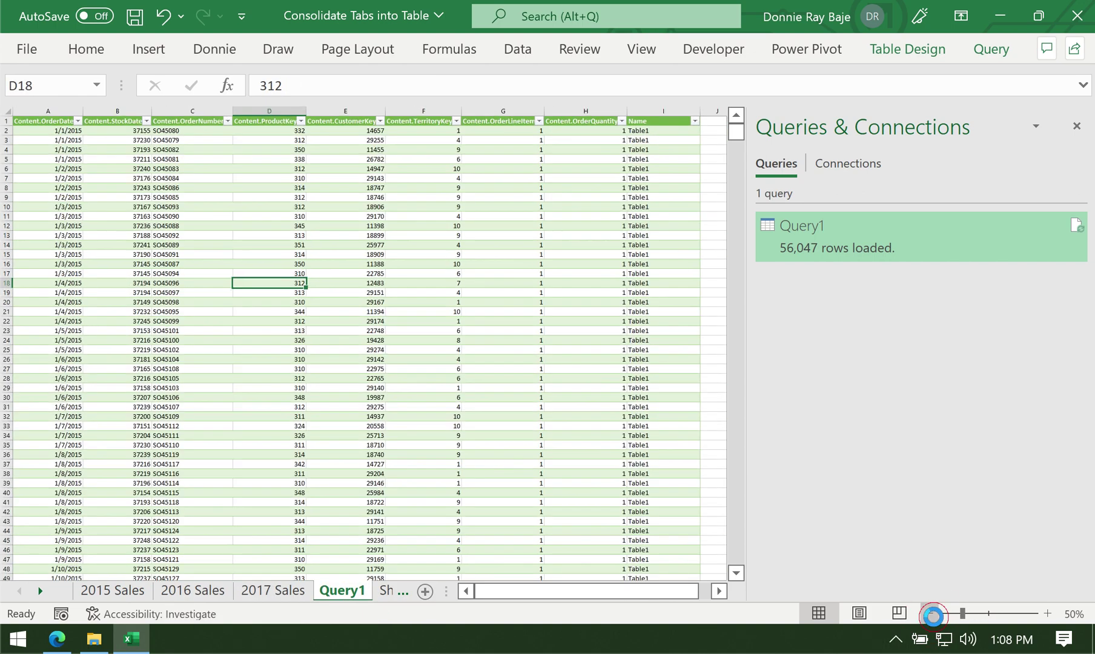
click(930, 614)
click(224, 193)
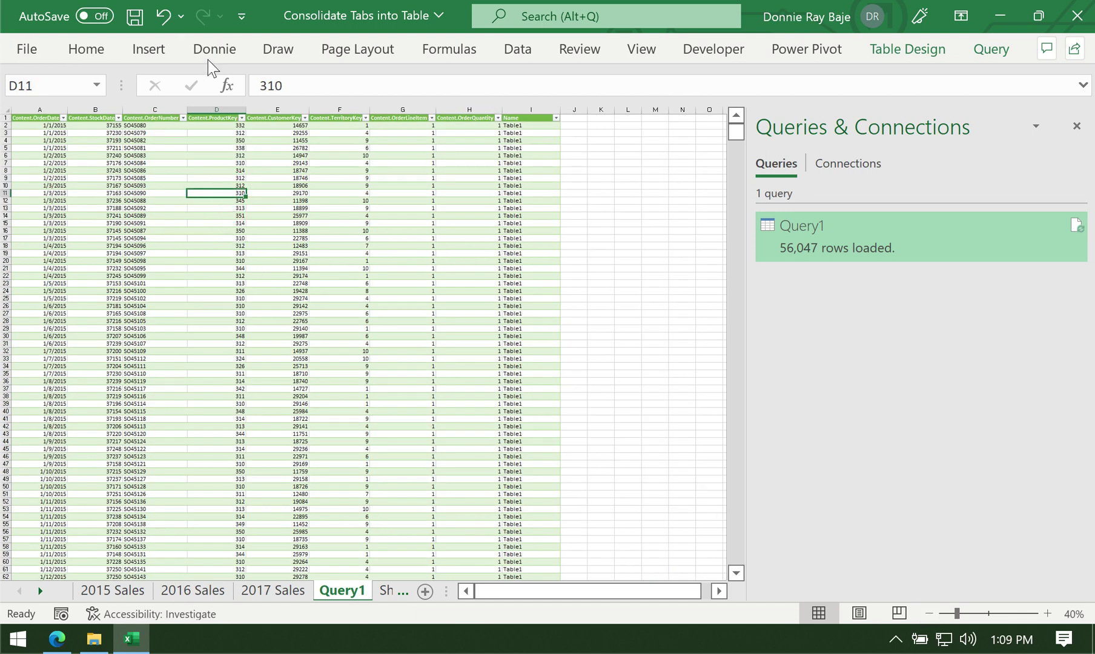
Insert a PivotTable on new Sheet2 with Content.OrderDate as columns, grouped into 2015, 2016 and 2017
click(151, 53)
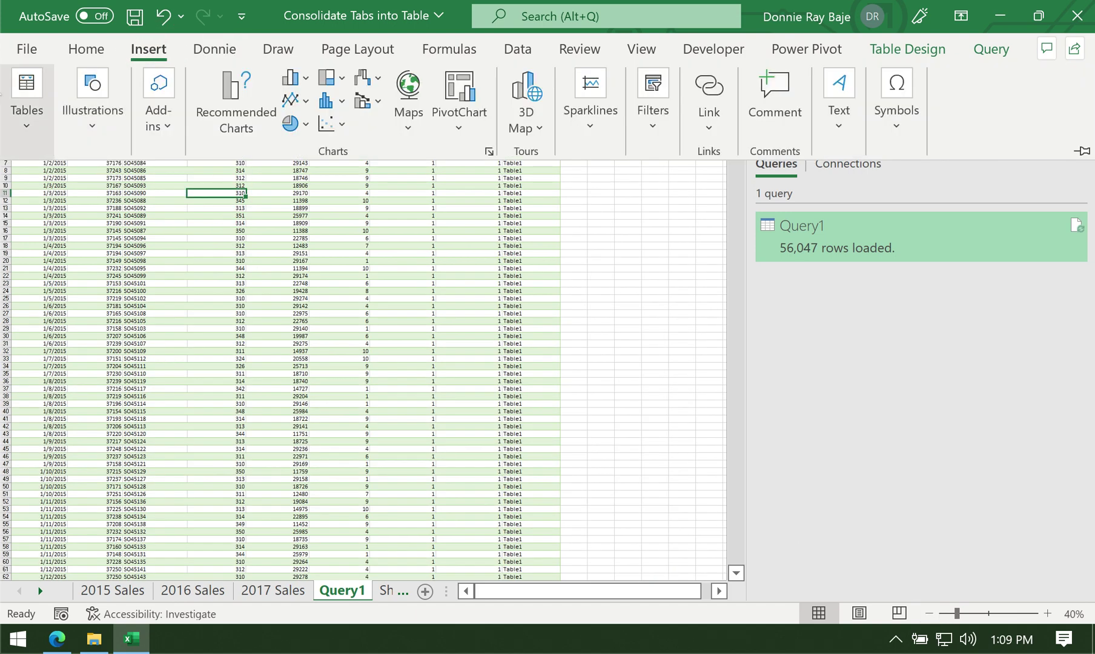
click(25, 100)
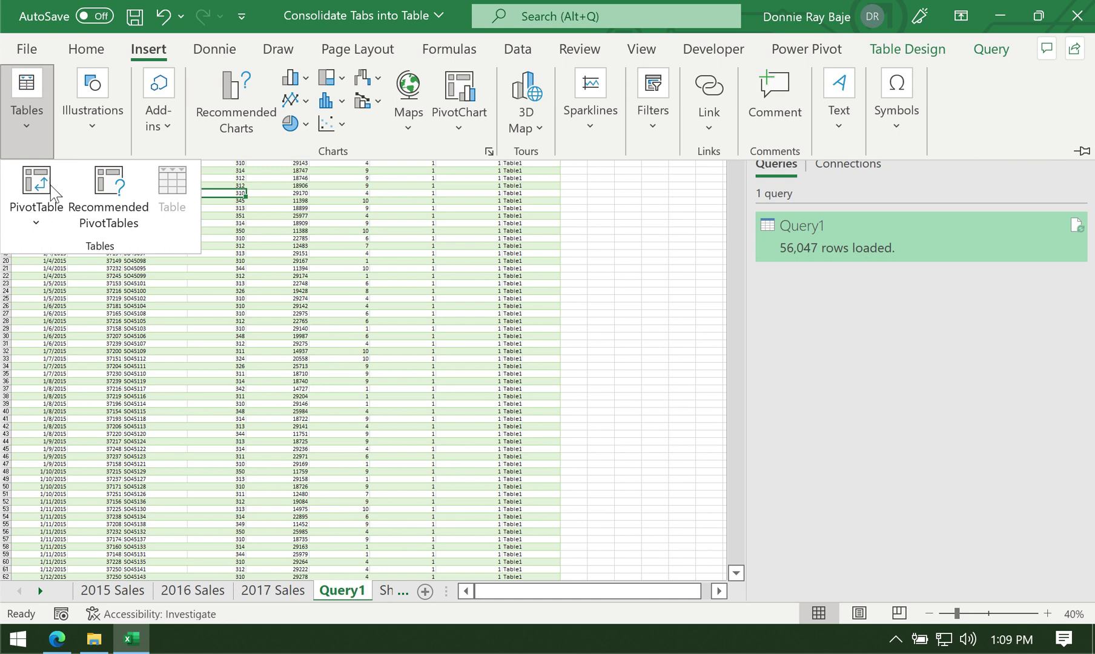
click(39, 199)
click(678, 364)
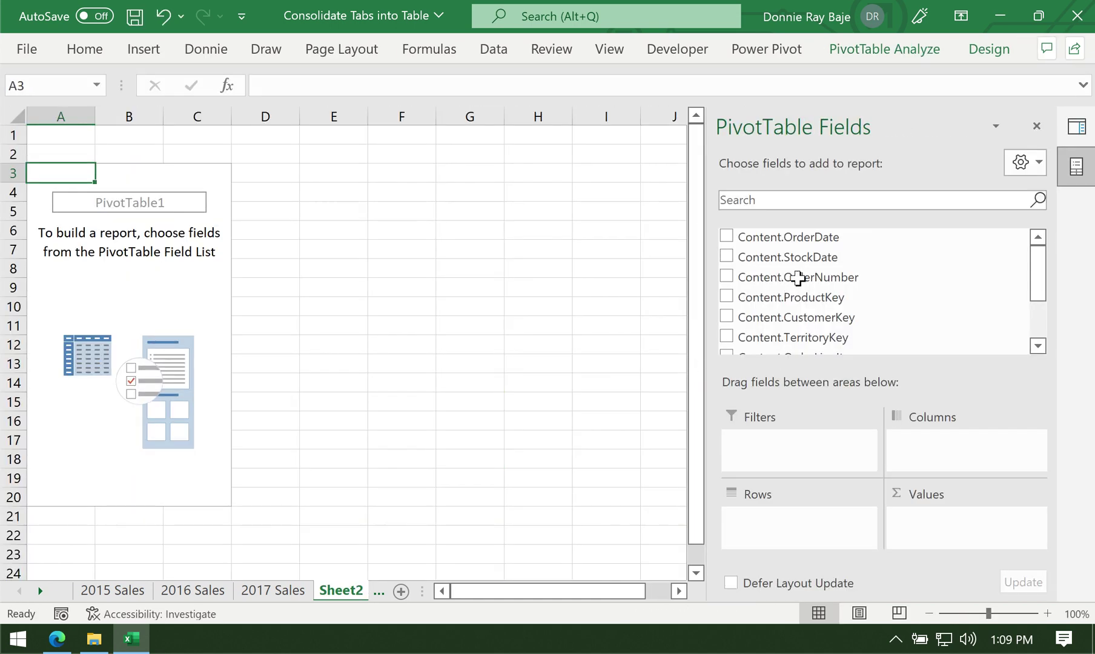
drag(843, 239, 971, 458)
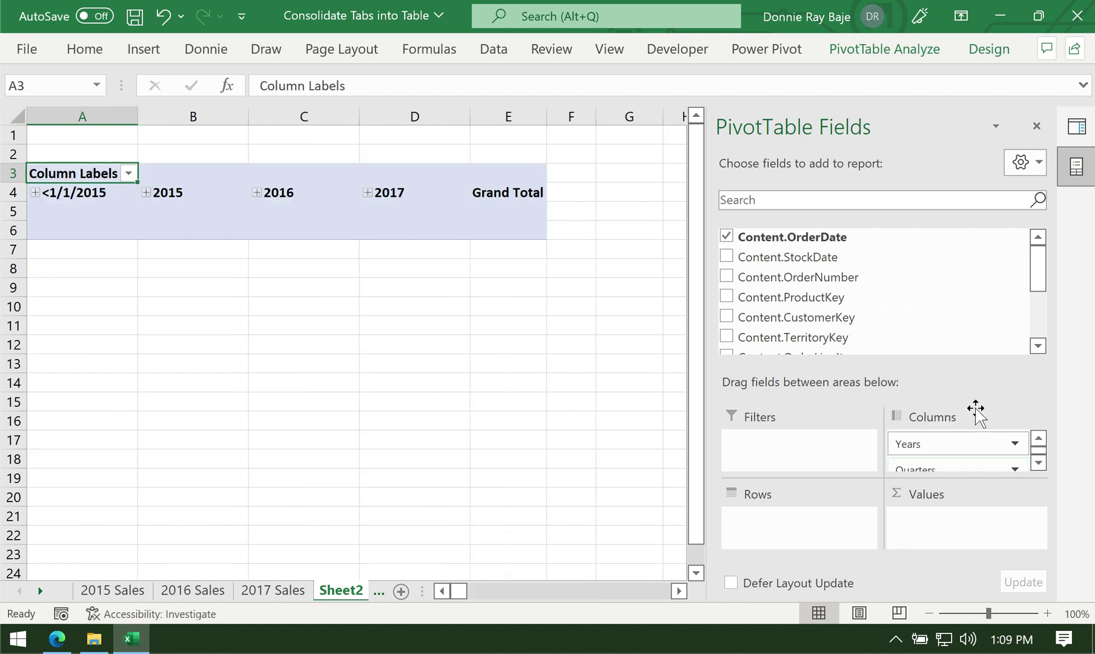